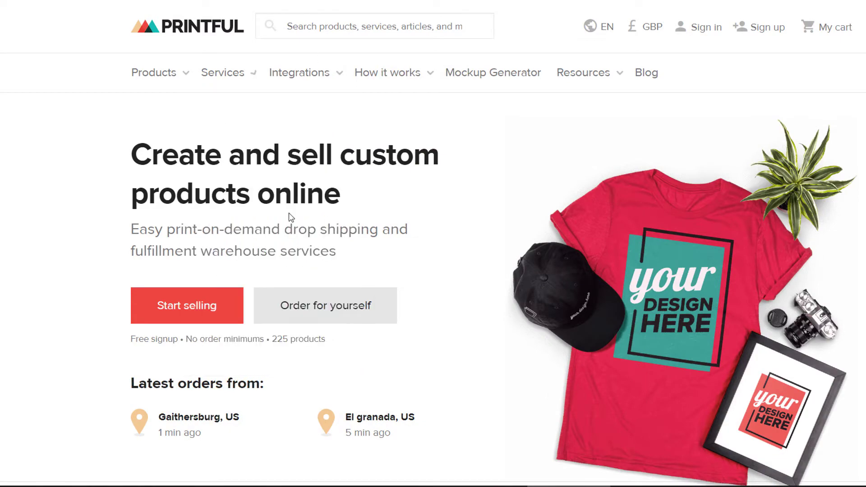
# Scroll through the Add product page to look over the product categories
pyautogui.scroll(-10, 433, 243)
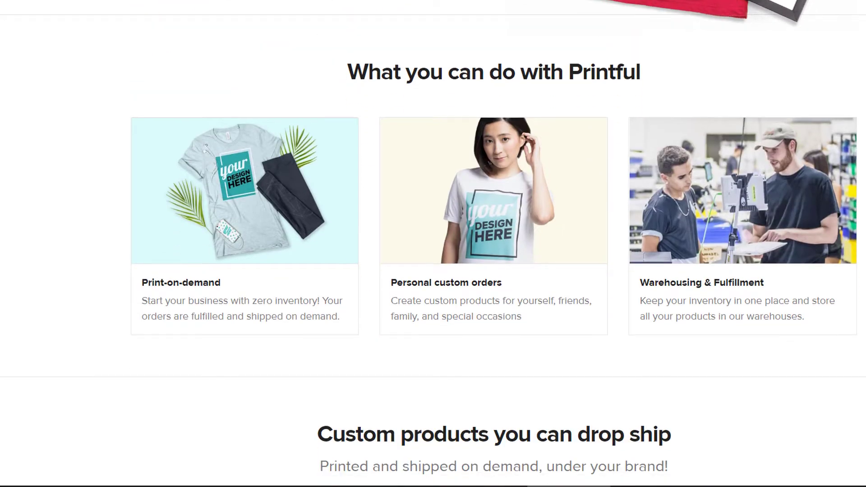
pyautogui.scroll(-10, 433, 244)
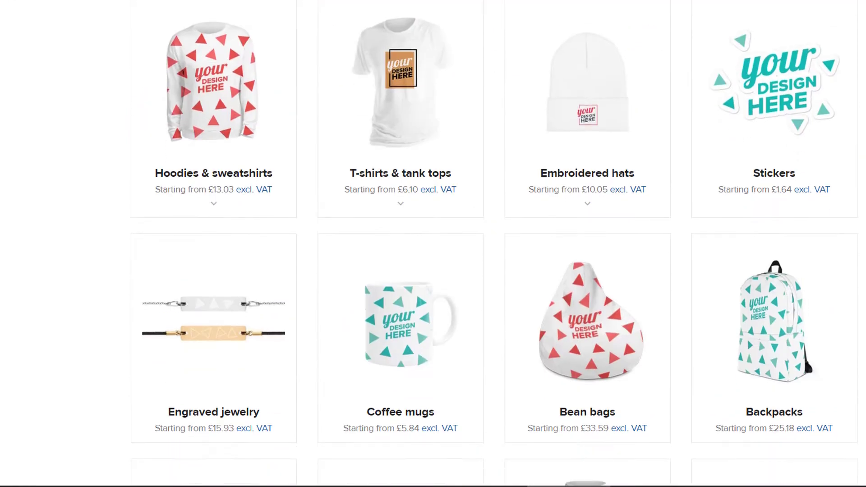
pyautogui.scroll(-3, 433, 244)
pyautogui.scroll(-1, 433, 244)
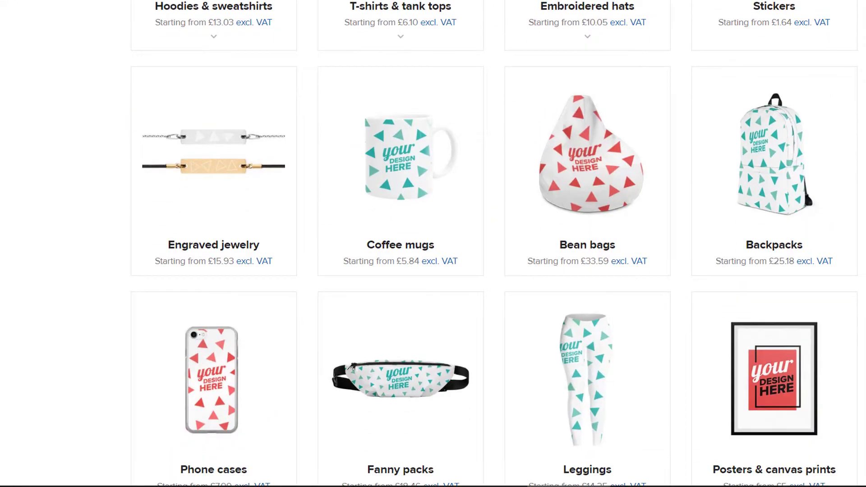
pyautogui.scroll(-1, 433, 243)
pyautogui.scroll(-15, 433, 243)
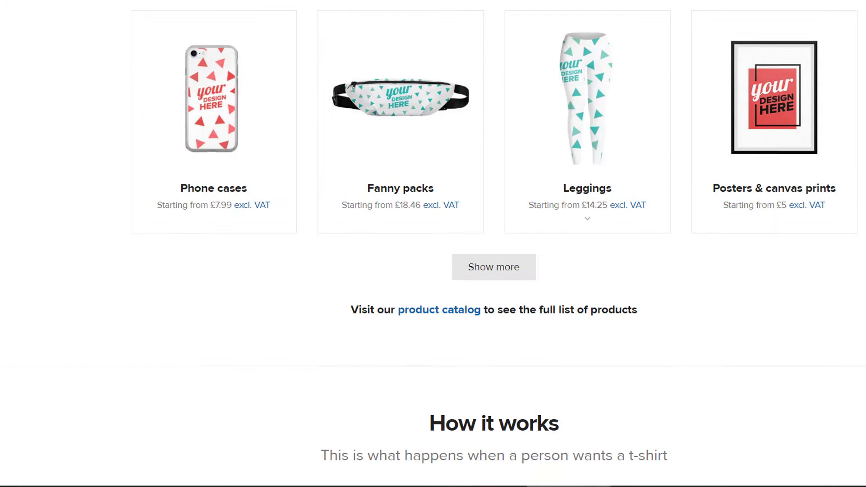
pyautogui.scroll(-5, 433, 244)
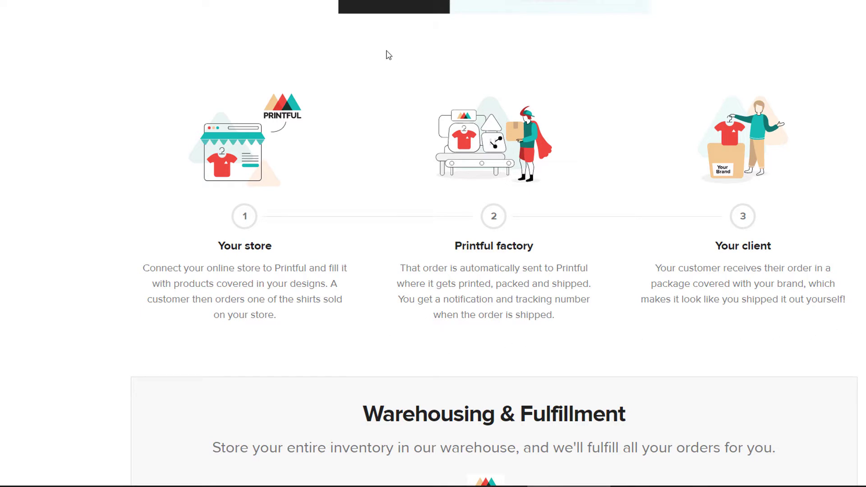
pyautogui.scroll(-3, 347, 343)
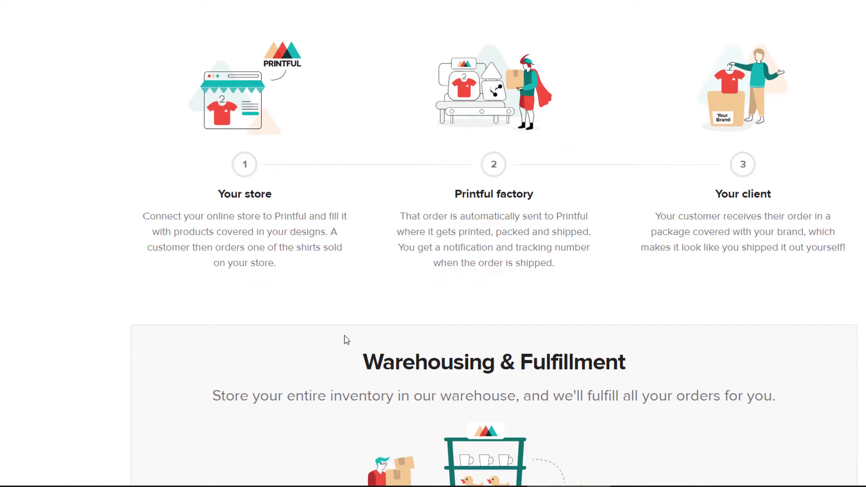
pyautogui.scroll(2, 353, 291)
pyautogui.scroll(-1, 397, 244)
pyautogui.scroll(1, 453, 230)
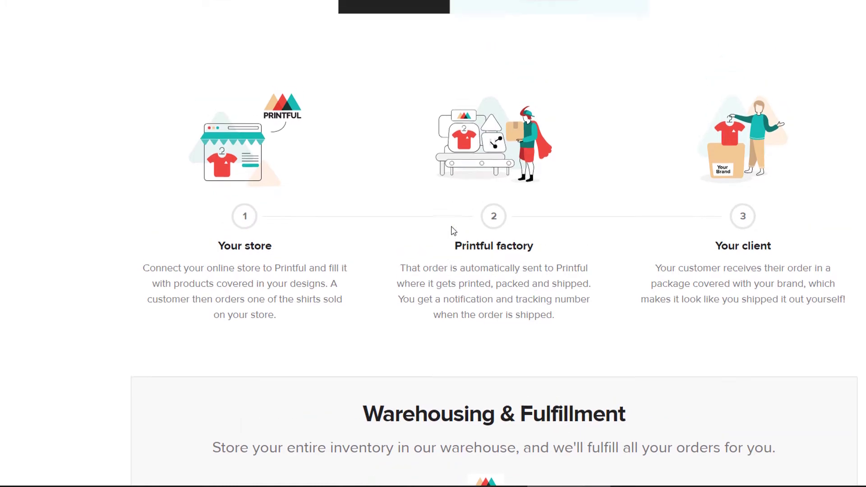
pyautogui.scroll(1, 475, 219)
pyautogui.scroll(-1, 386, 197)
pyautogui.scroll(-5, 361, 239)
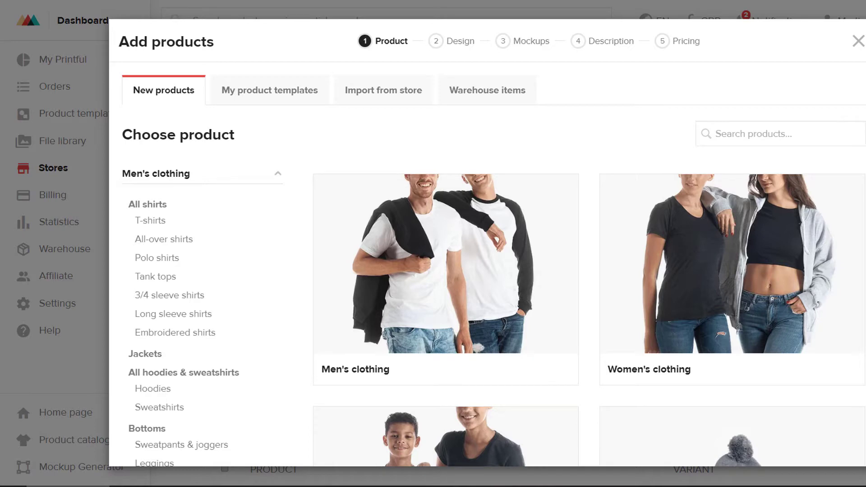
# Highlight the five steps of adding a product, then browse the category tiles
pyautogui.moveTo(124, 42); pyautogui.dragTo(223, 46)
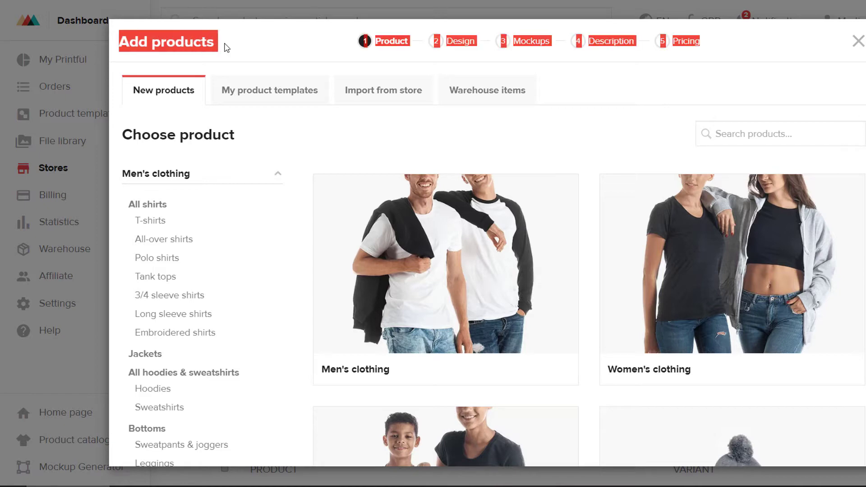
pyautogui.click(315, 137)
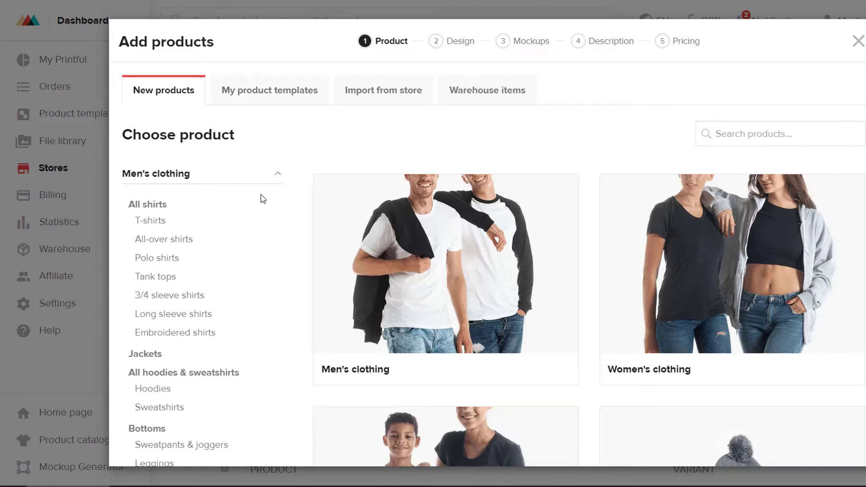
pyautogui.scroll(-2, 165, 204)
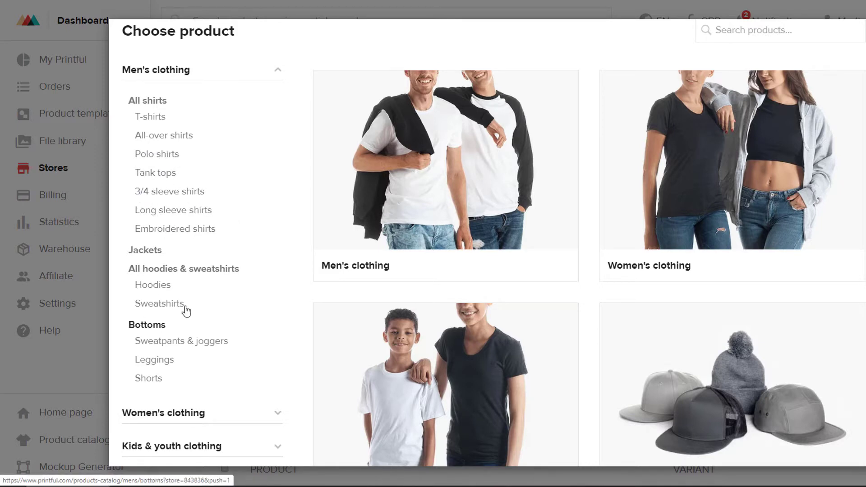
pyautogui.scroll(-7, 150, 391)
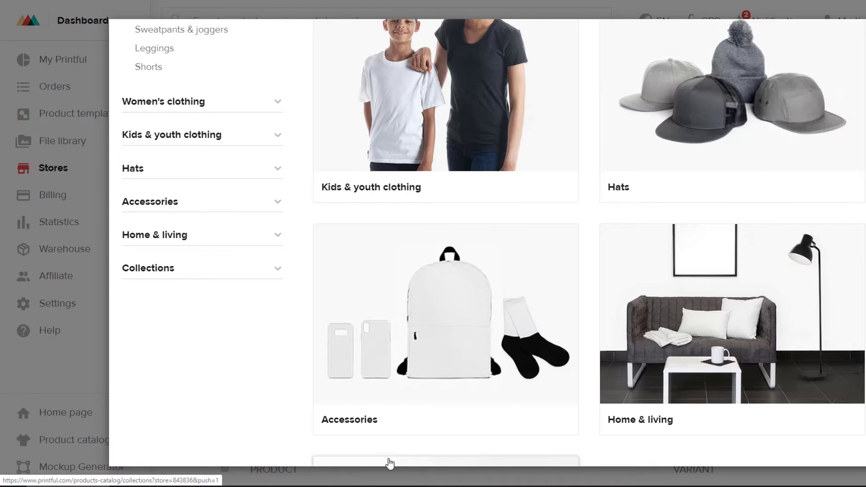
pyautogui.scroll(-1, 420, 406)
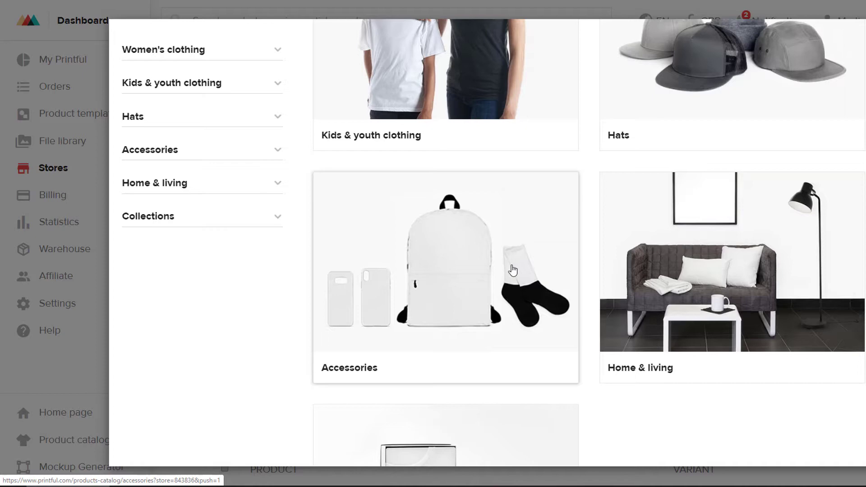
pyautogui.scroll(-1, 848, 244)
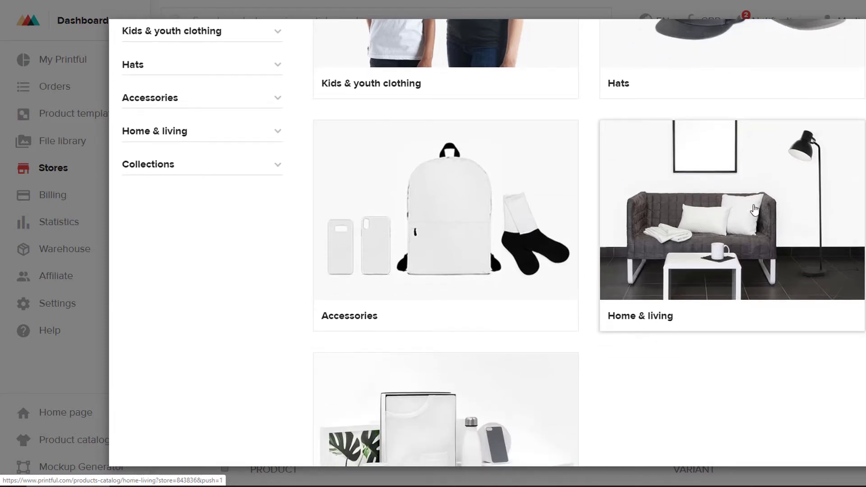
pyautogui.scroll(-3, 662, 278)
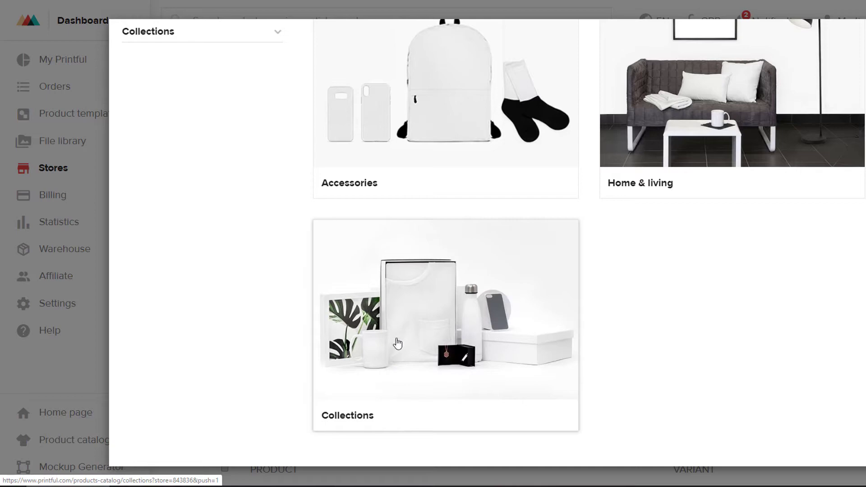
pyautogui.scroll(10, 413, 345)
pyautogui.scroll(2, 424, 344)
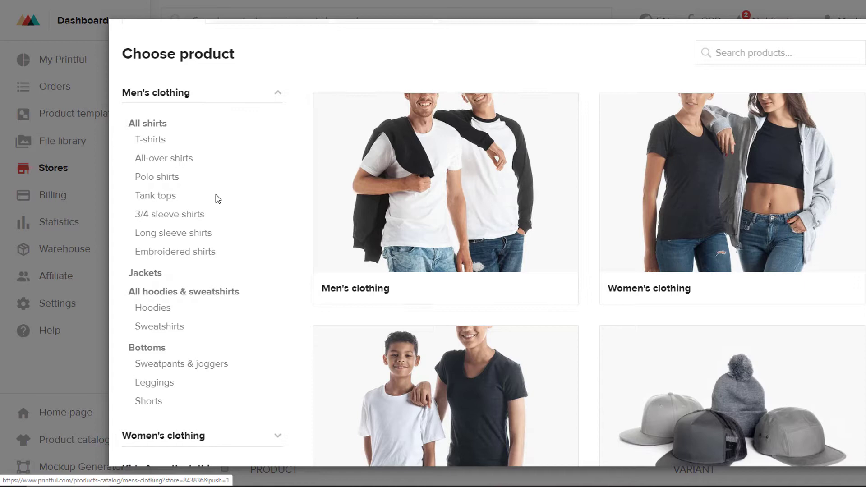
# Open Men's clothing > All shirts and browse the 38 shirt results and filters
pyautogui.click(465, 210)
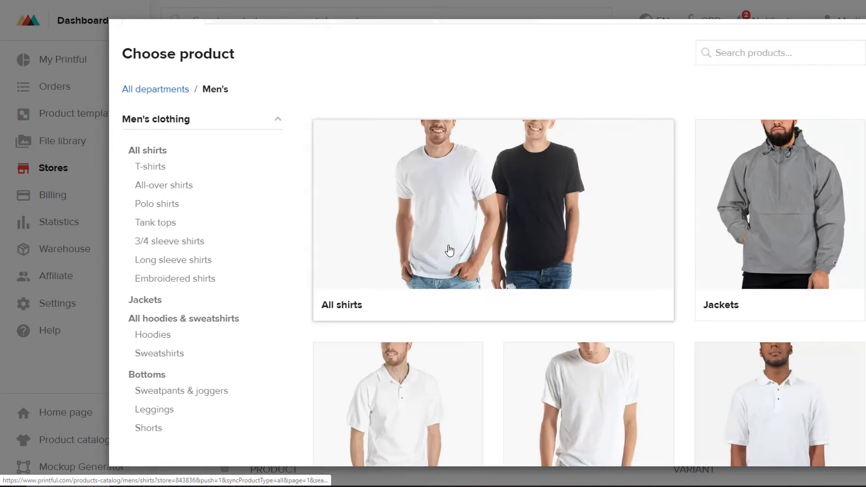
pyautogui.click(495, 226)
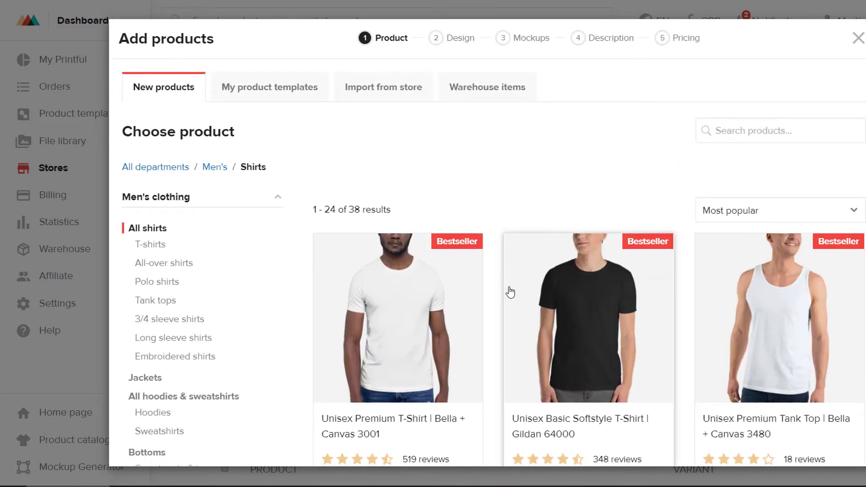
pyautogui.scroll(-7, 508, 294)
pyautogui.scroll(-20, 492, 293)
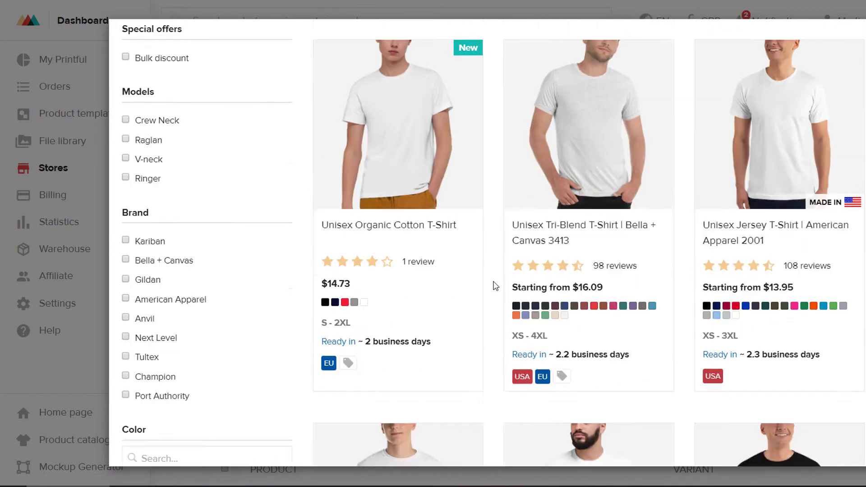
pyautogui.scroll(20, 507, 294)
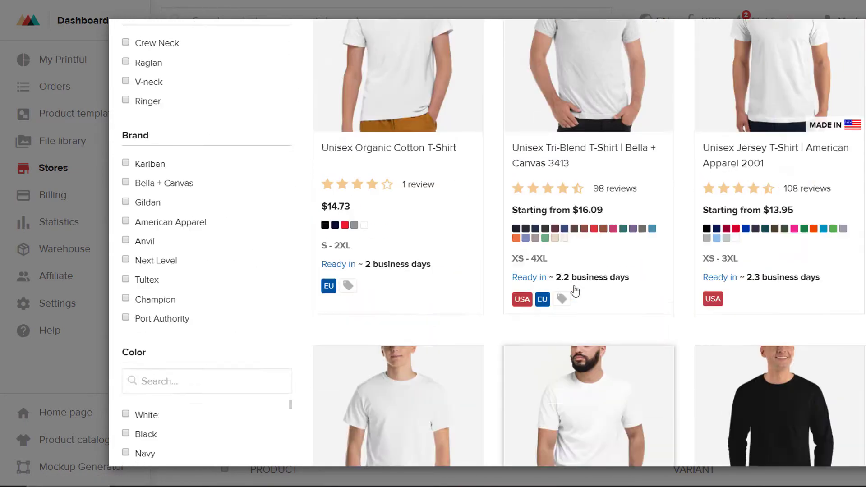
pyautogui.scroll(6, 554, 256)
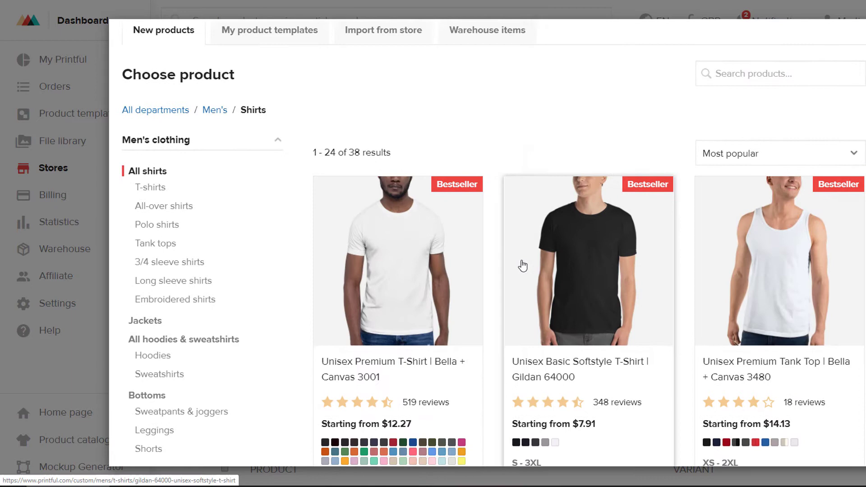
pyautogui.scroll(-3, 521, 265)
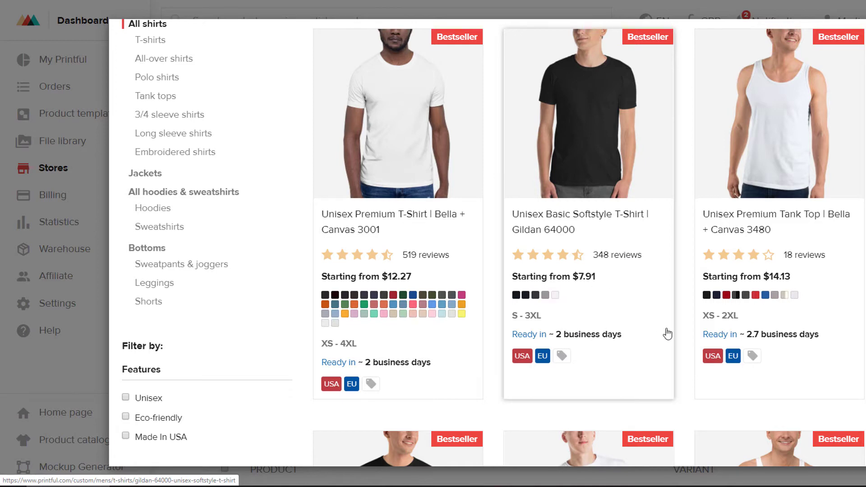
pyautogui.scroll(-2, 562, 307)
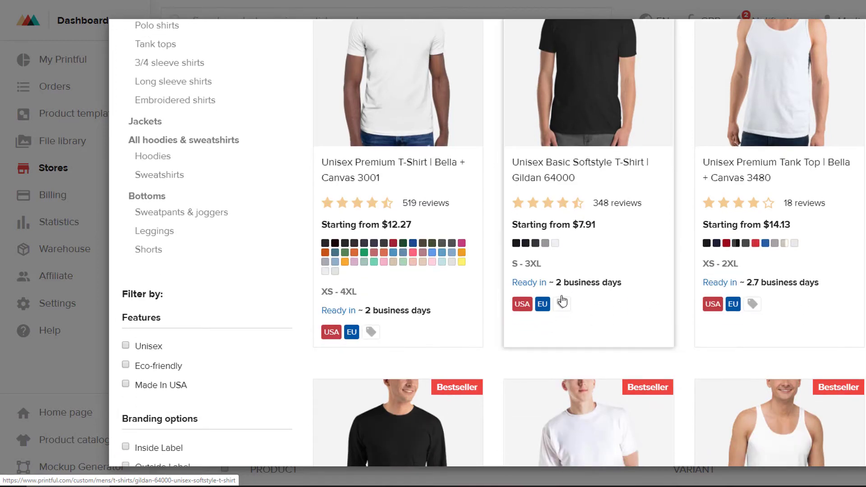
pyautogui.scroll(2, 605, 255)
pyautogui.scroll(-1, 606, 266)
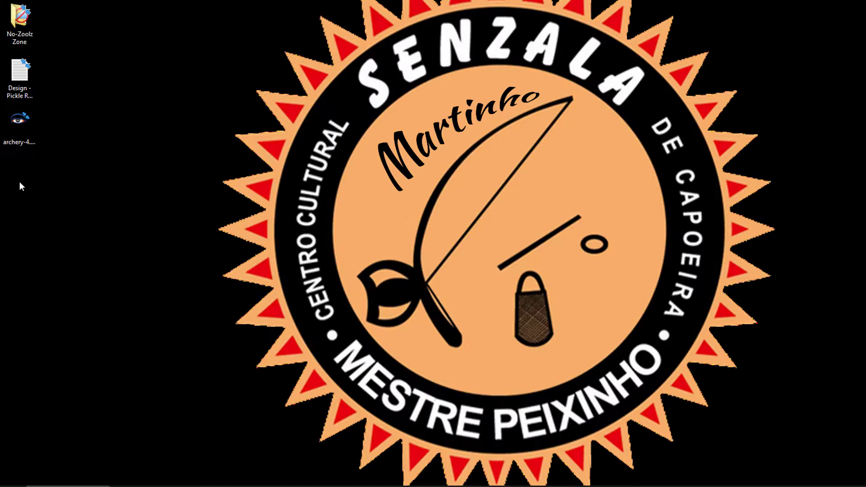
# Drop archery-4.png onto the front print area of the Gildan 64000 shirt
pyautogui.moveTo(16, 132); pyautogui.dragTo(367, 199)
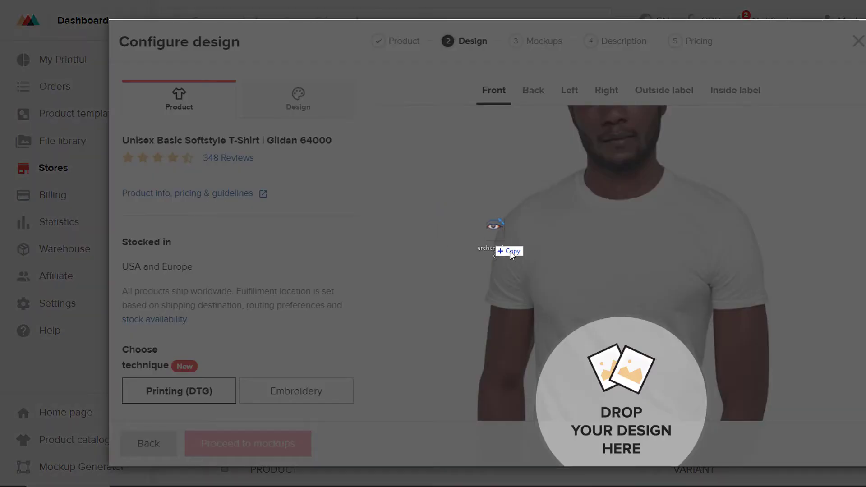
pyautogui.moveTo(510, 251); pyautogui.dragTo(616, 384)
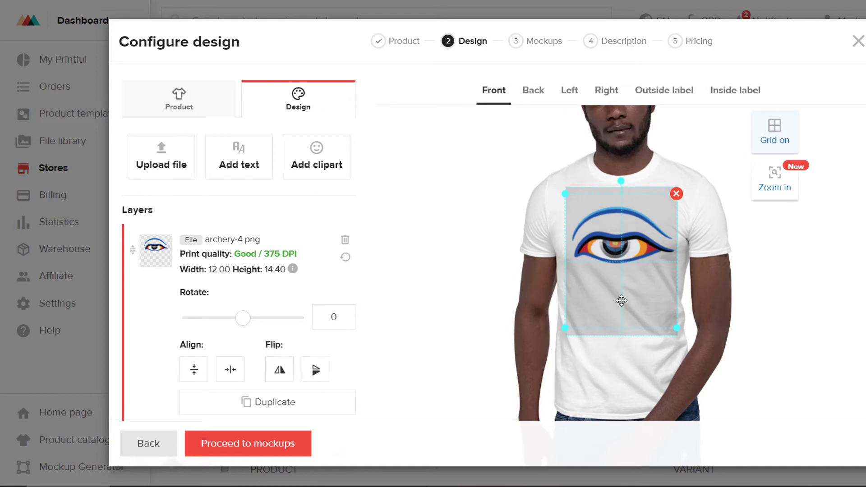
# Offer the shirt in every available colour
pyautogui.click(200, 113)
pyautogui.scroll(-5, 385, 230)
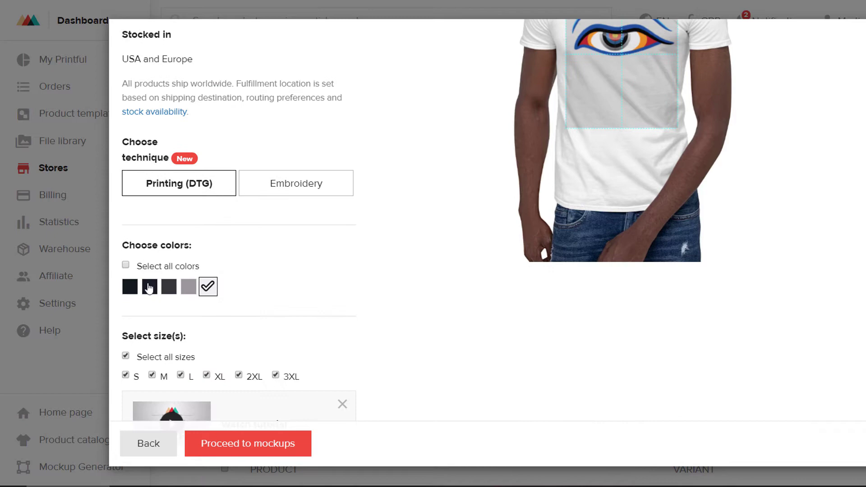
pyautogui.click(130, 289)
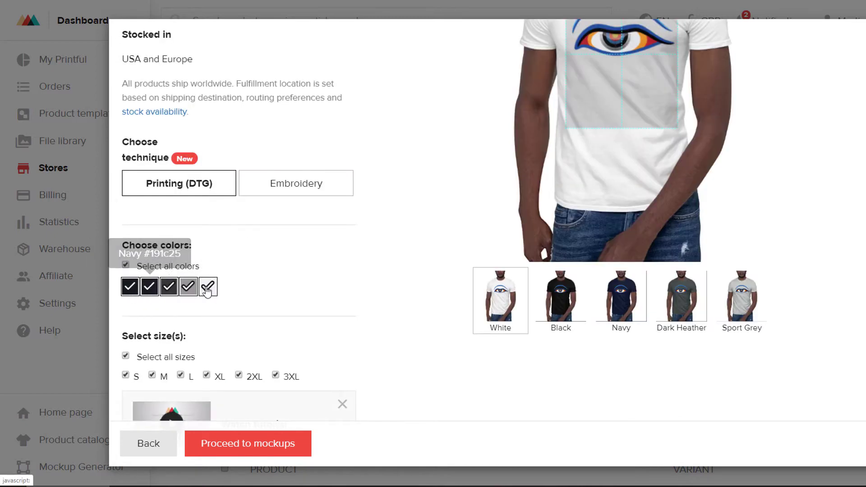
pyautogui.scroll(-2, 290, 306)
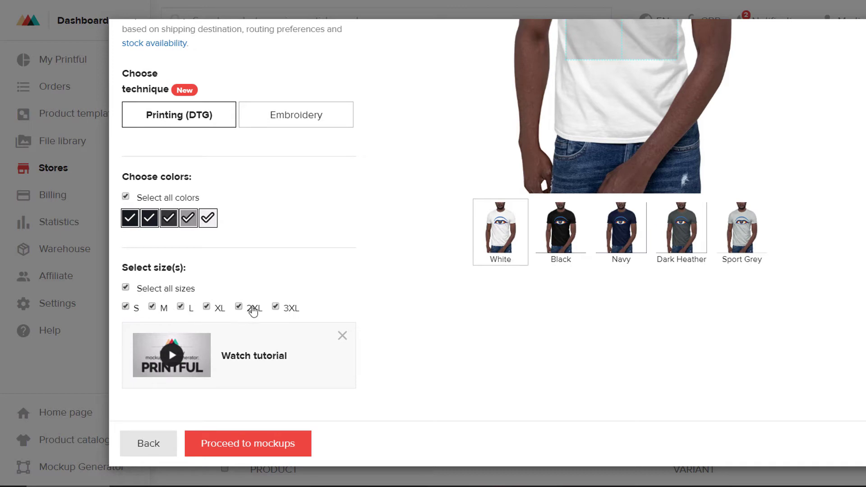
pyautogui.scroll(3, 501, 235)
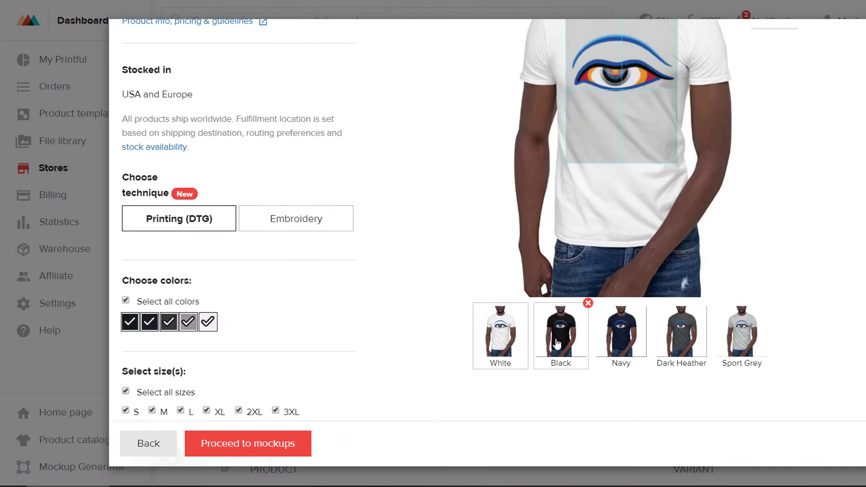
# Preview the eye design on Black, Navy, Dark Heather and finally Sport Grey shirts
pyautogui.click(557, 343)
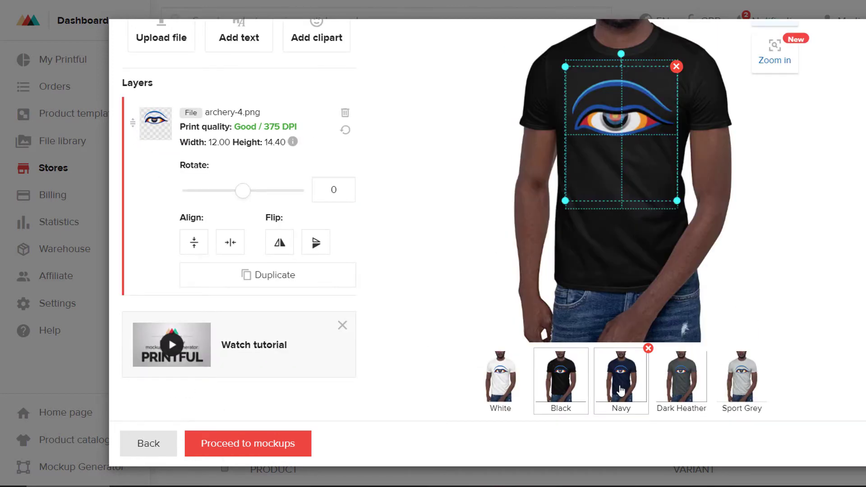
pyautogui.click(621, 390)
pyautogui.scroll(2, 681, 397)
pyautogui.click(682, 429)
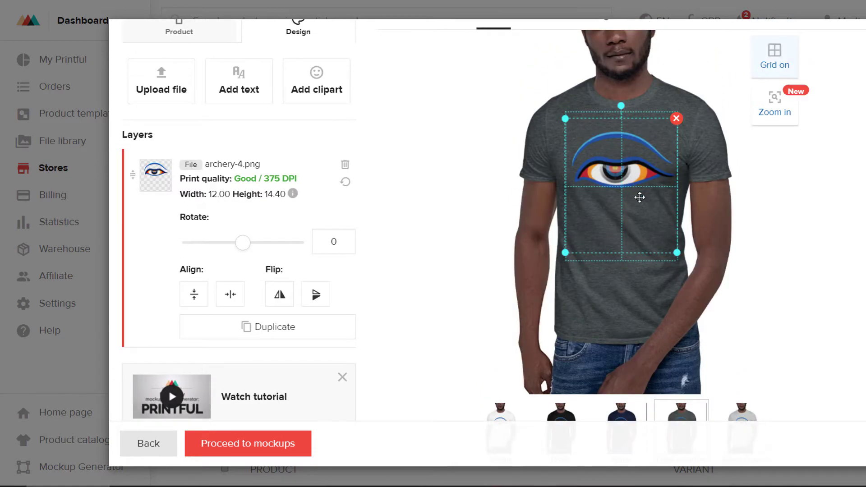
pyautogui.scroll(-1, 703, 396)
pyautogui.click(742, 379)
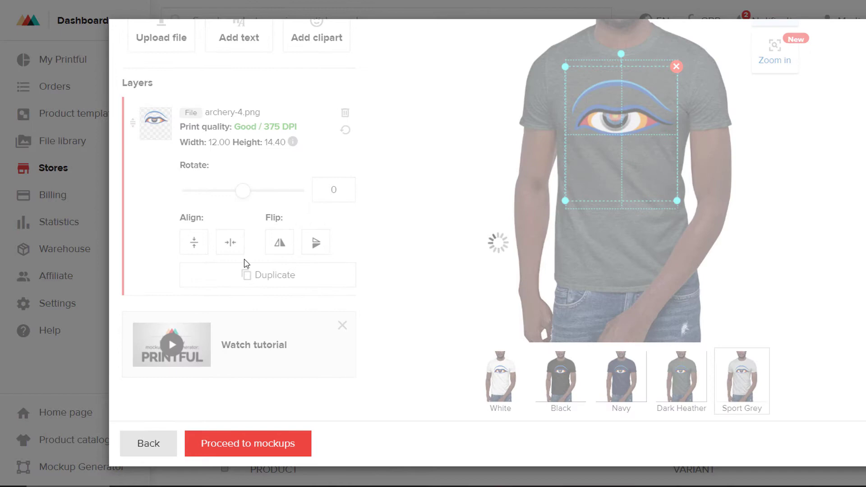
pyautogui.scroll(3, 333, 290)
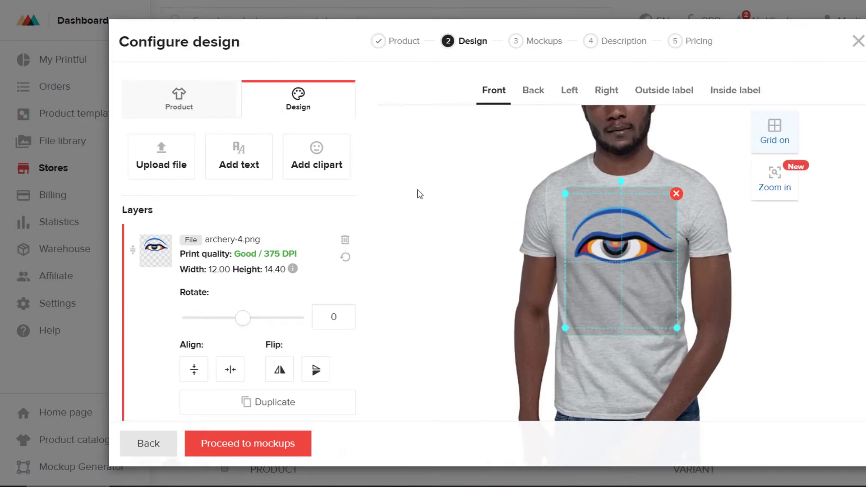
pyautogui.click(539, 97)
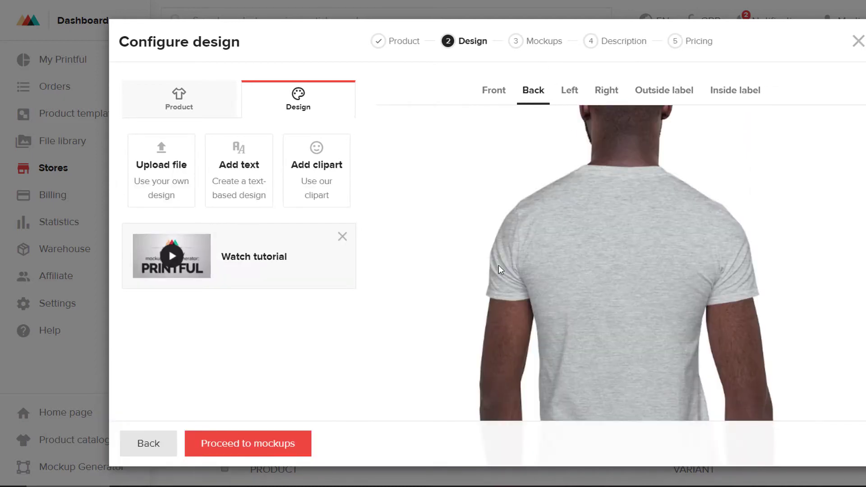
pyautogui.click(574, 99)
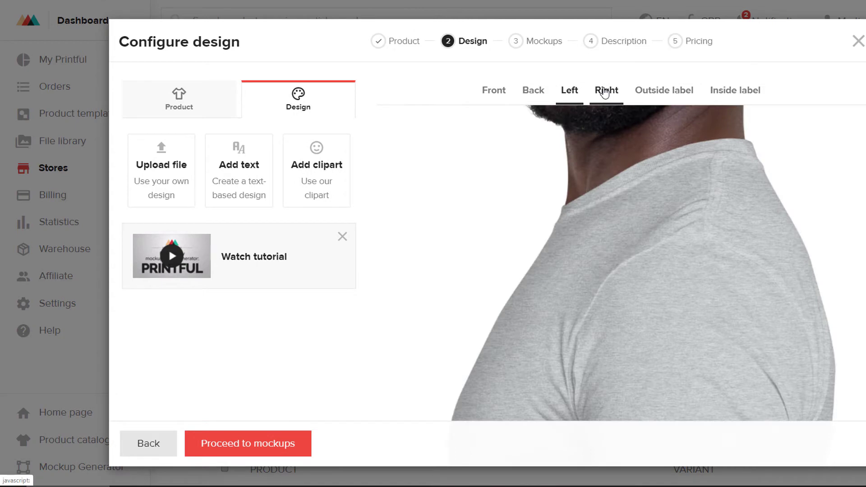
pyautogui.click(606, 93)
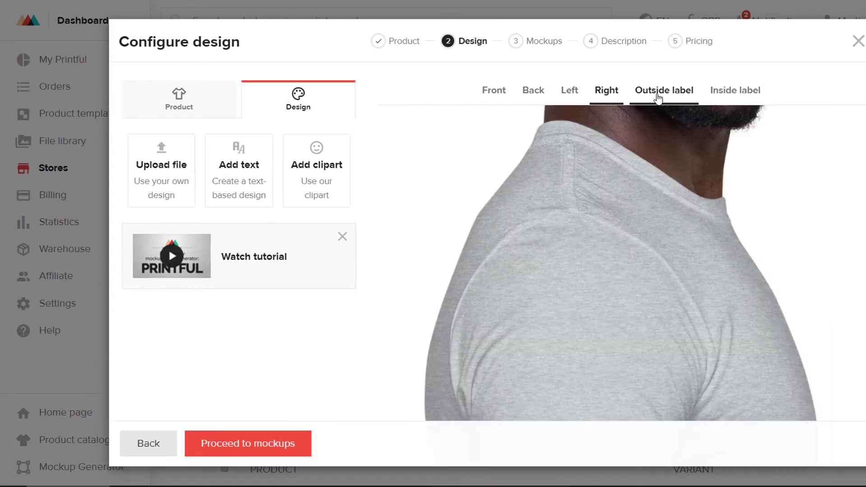
pyautogui.click(658, 96)
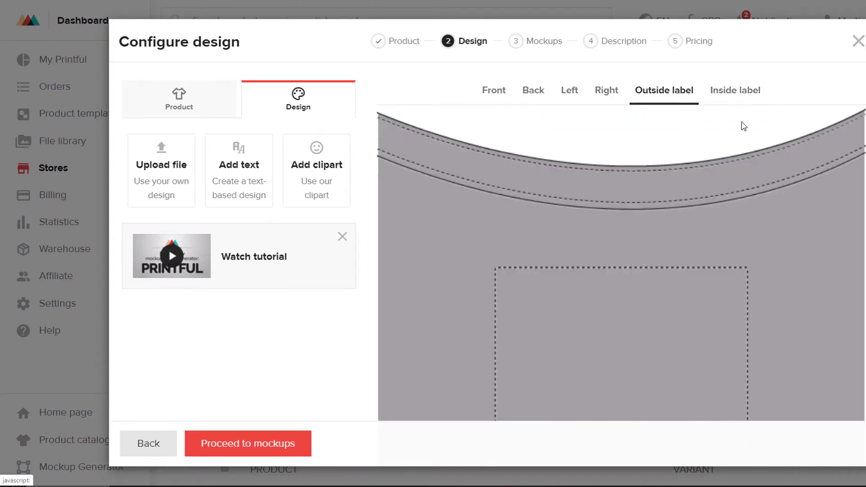
pyautogui.click(737, 96)
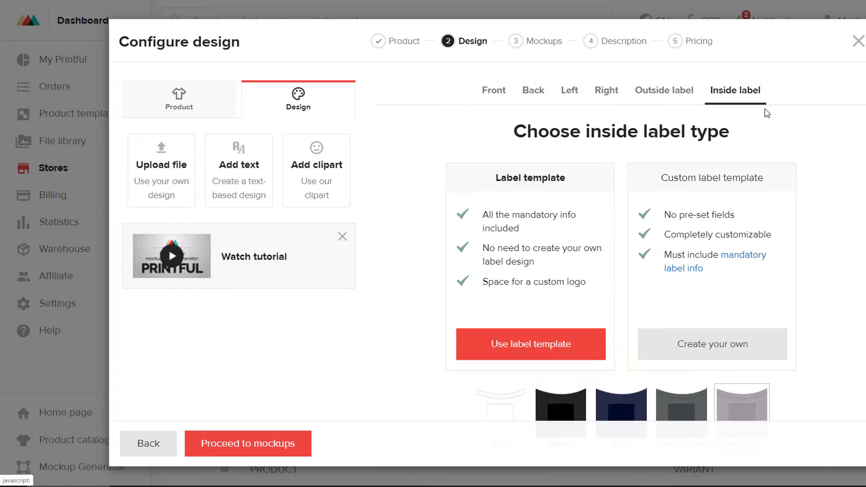
pyautogui.click(494, 91)
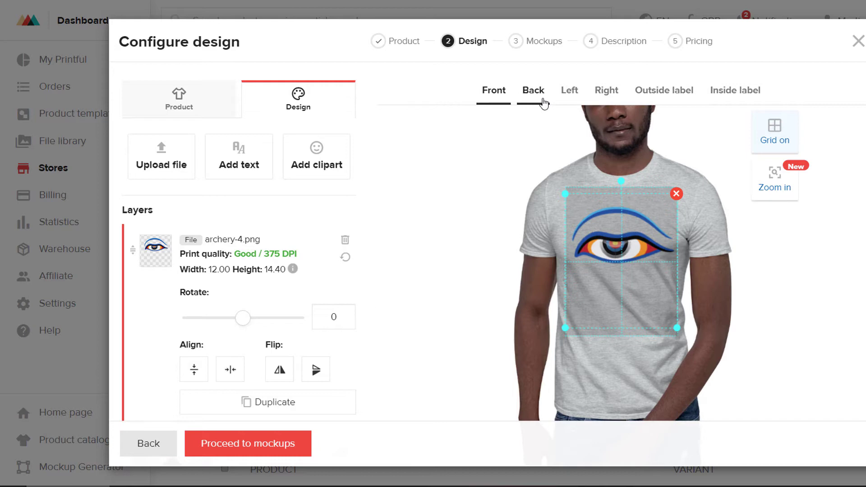
pyautogui.scroll(-1, 321, 267)
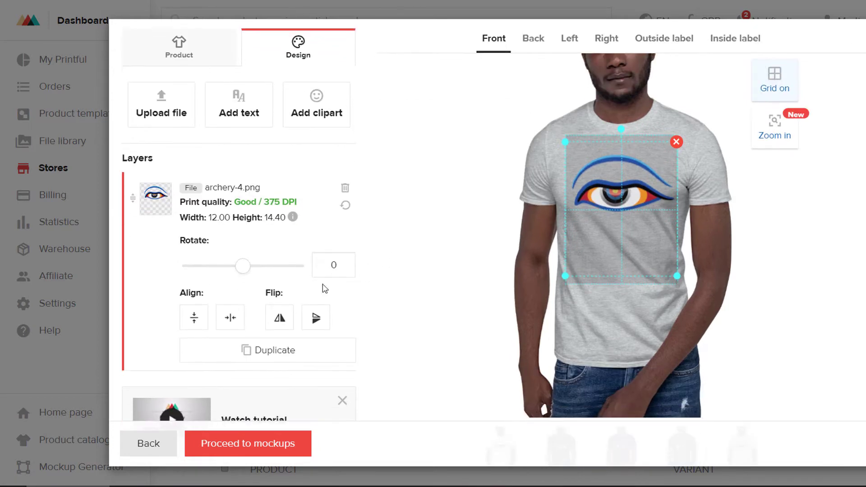
pyautogui.scroll(1, 686, 244)
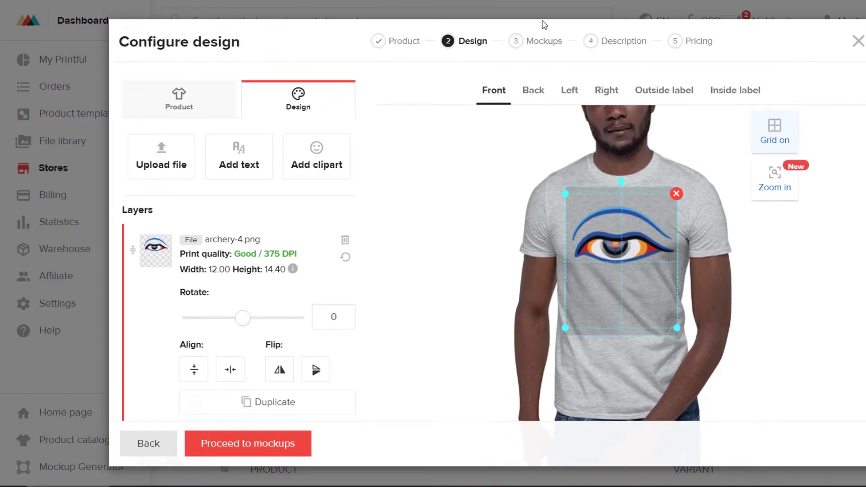
pyautogui.click(227, 455)
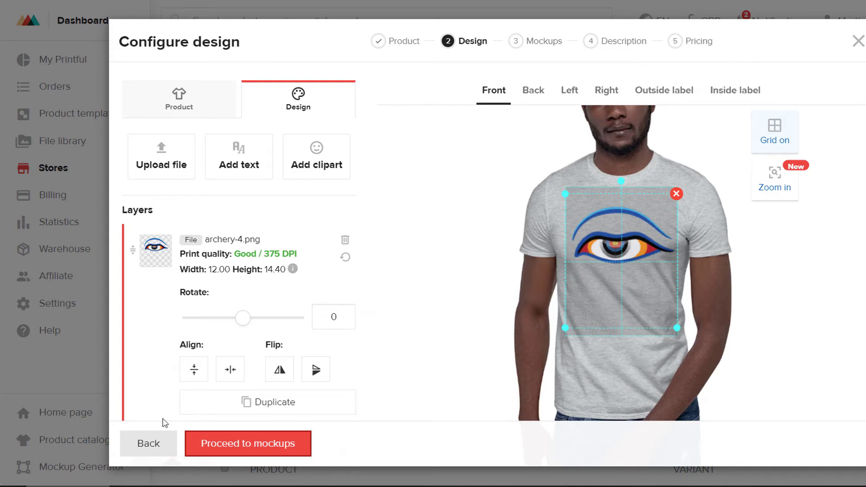
# Move on to the mockups step and look over the mockup options
pyautogui.click(233, 446)
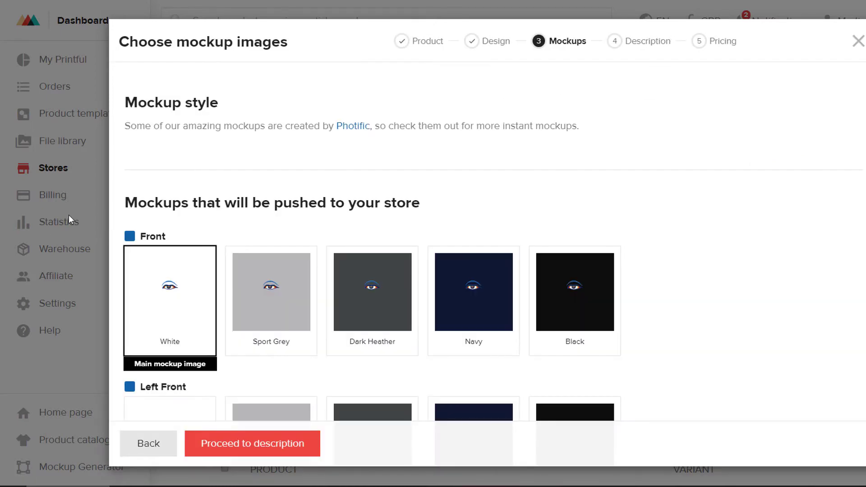
pyautogui.scroll(-5, 518, 296)
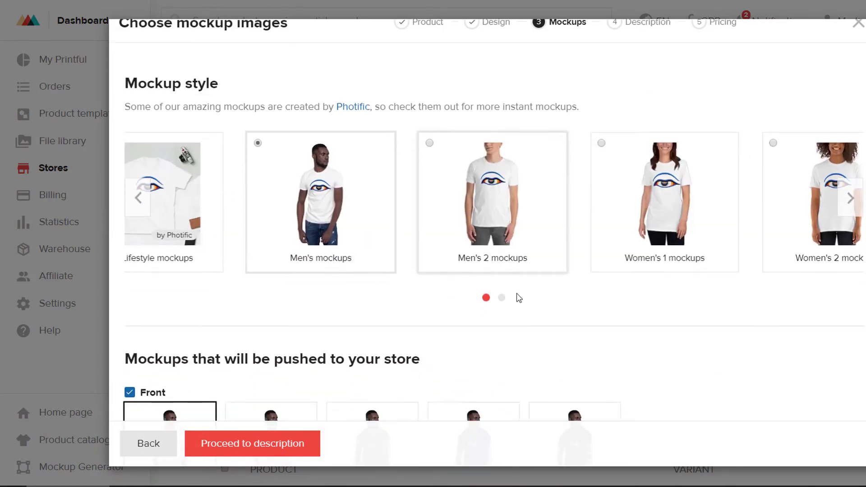
pyautogui.scroll(-8, 505, 328)
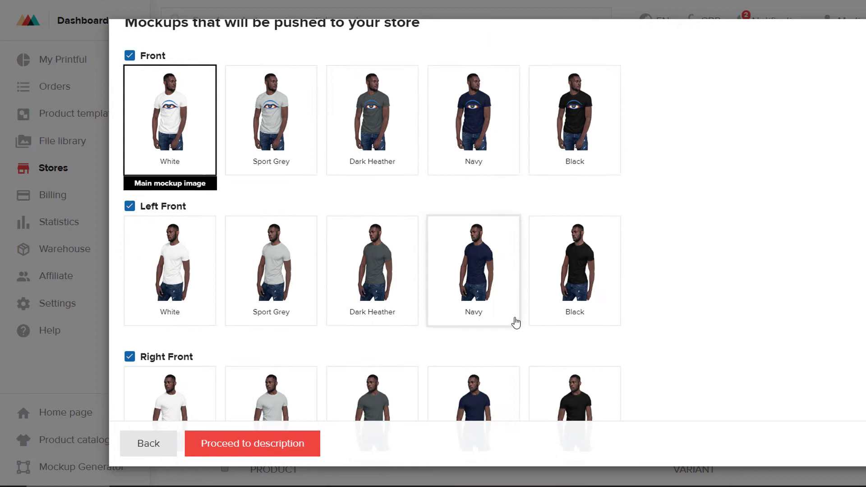
pyautogui.scroll(3, 516, 334)
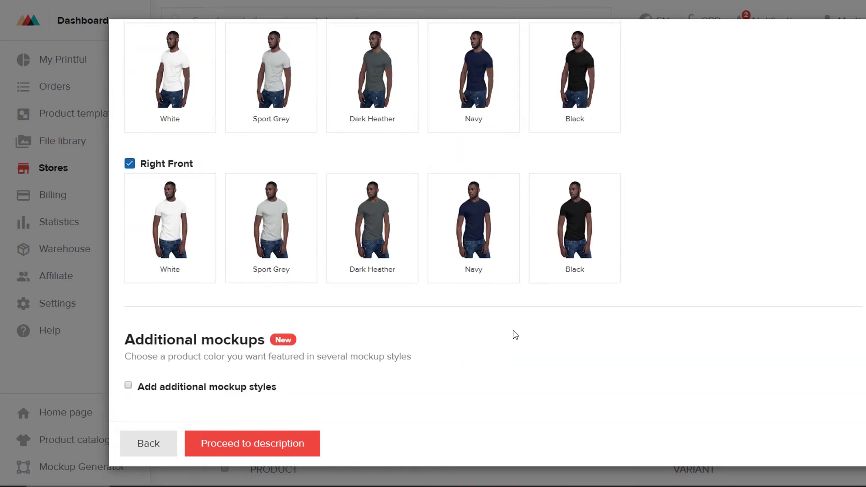
pyautogui.scroll(-3, 515, 336)
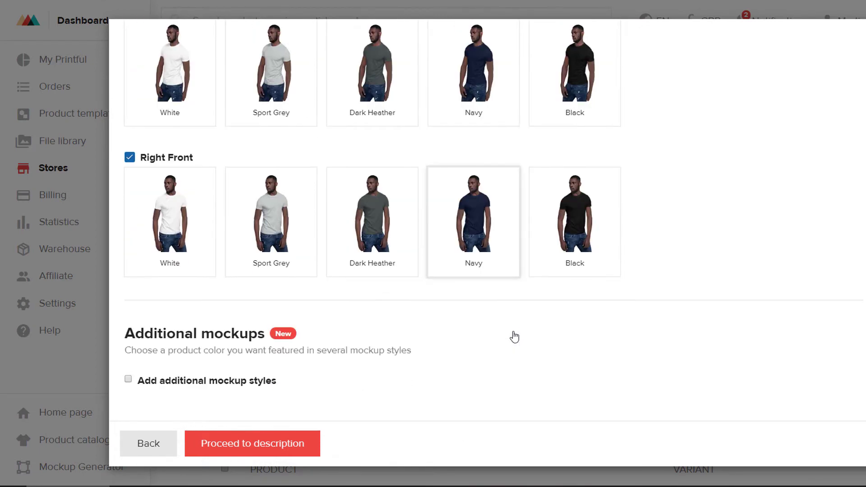
pyautogui.scroll(5, 513, 335)
pyautogui.scroll(8, 512, 333)
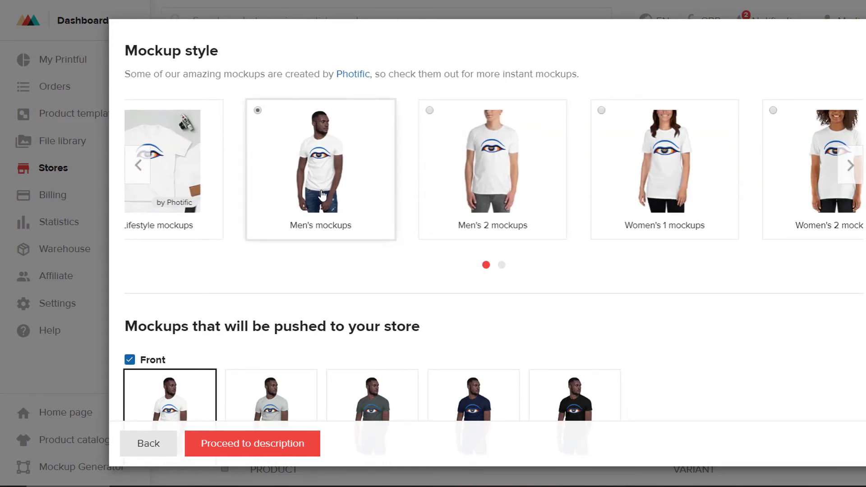
# Try the Flat, Women's 2, Women's 1 and Men's mockup styles, settling on Flat mockups
pyautogui.moveTo(157, 171); pyautogui.dragTo(389, 176)
pyautogui.click(703, 175)
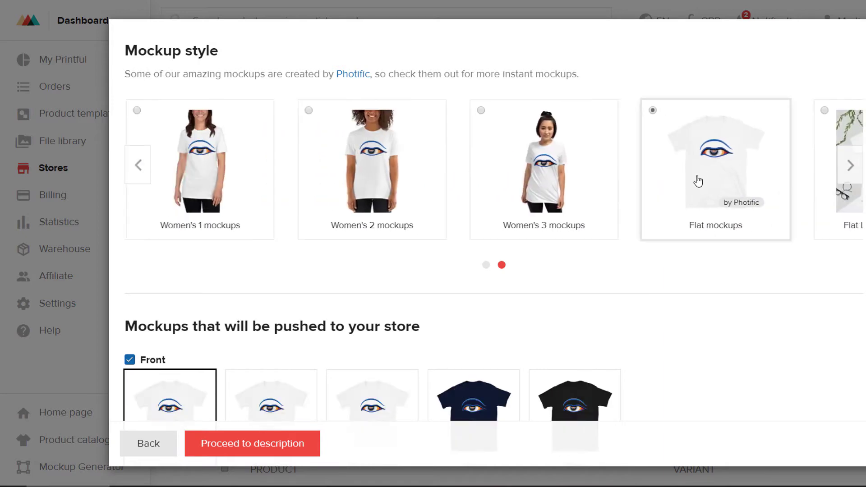
pyautogui.scroll(-2, 644, 392)
pyautogui.scroll(2, 572, 334)
pyautogui.click(394, 218)
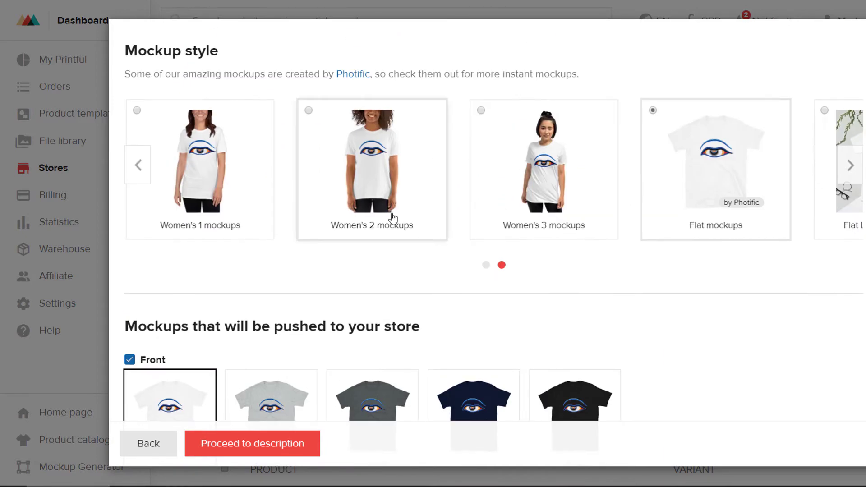
pyautogui.click(207, 190)
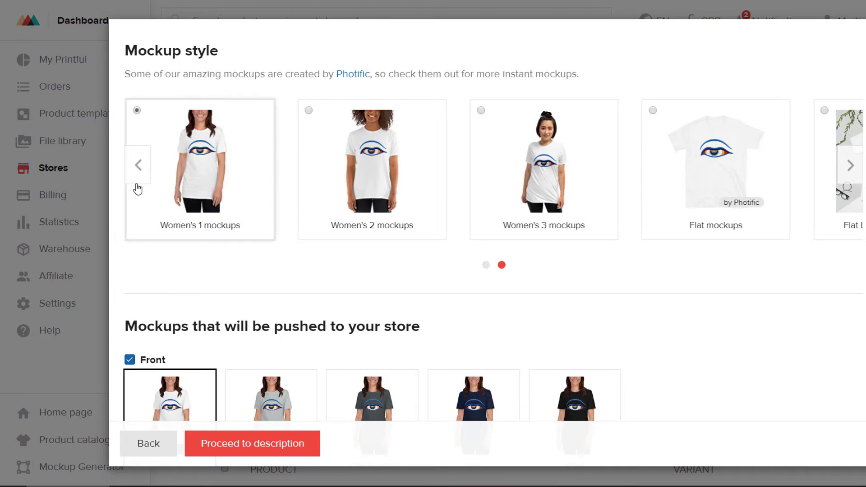
pyautogui.click(138, 170)
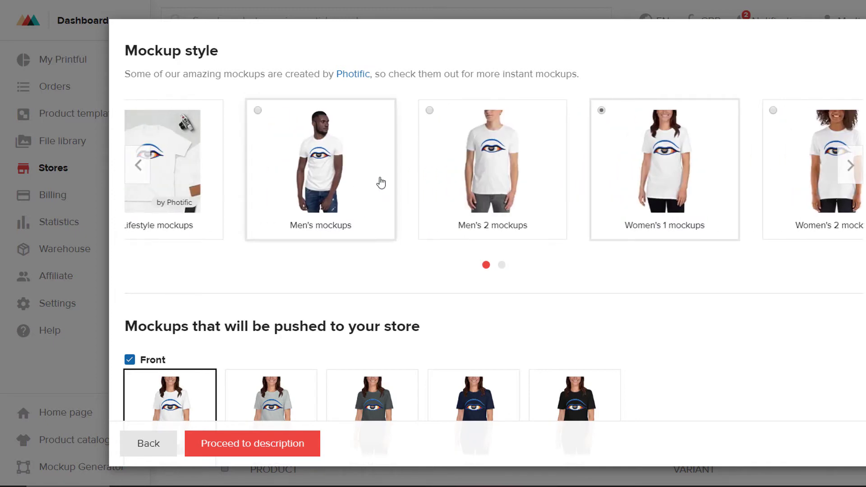
pyautogui.click(284, 186)
pyautogui.scroll(-3, 375, 218)
pyautogui.scroll(3, 414, 267)
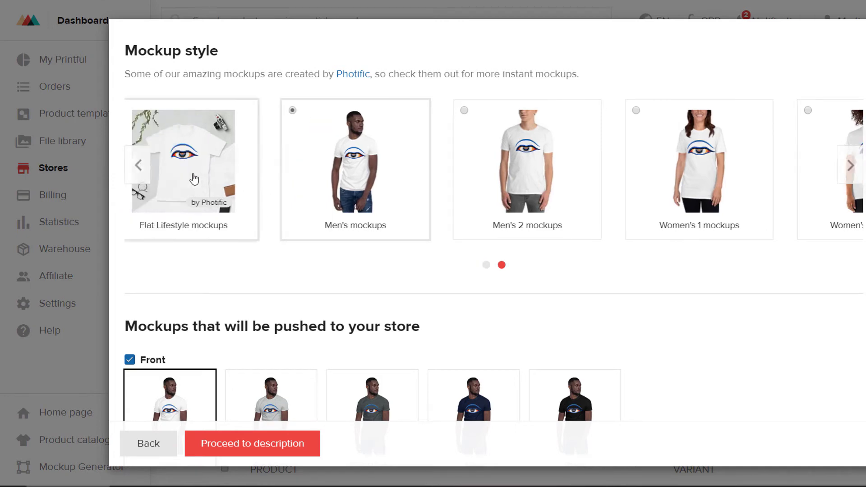
pyautogui.click(502, 265)
pyautogui.click(685, 170)
pyautogui.scroll(-4, 367, 282)
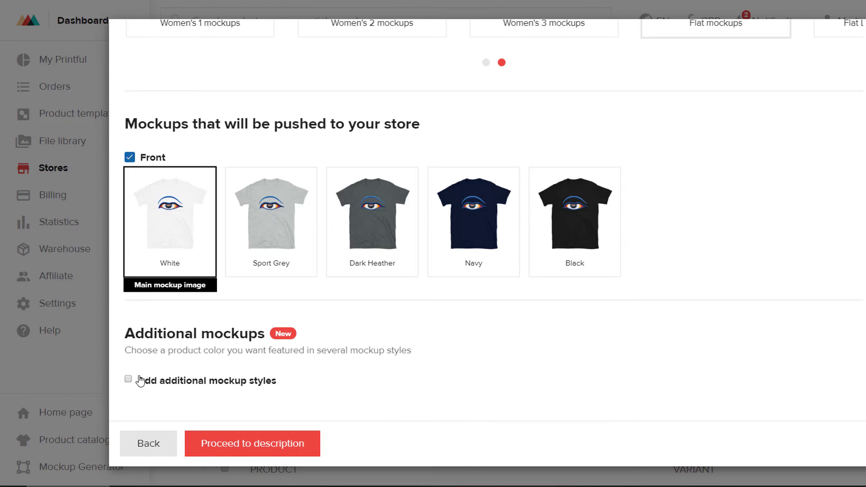
# Add Black additional mockups with the Men's, Men's 2 and Women's 1 styles ticked
pyautogui.click(129, 382)
pyautogui.scroll(-2, 269, 326)
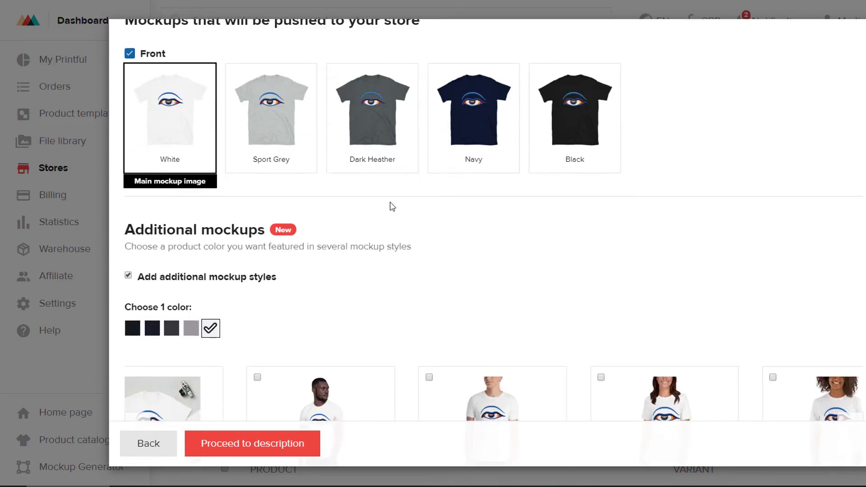
pyautogui.scroll(-2, 170, 284)
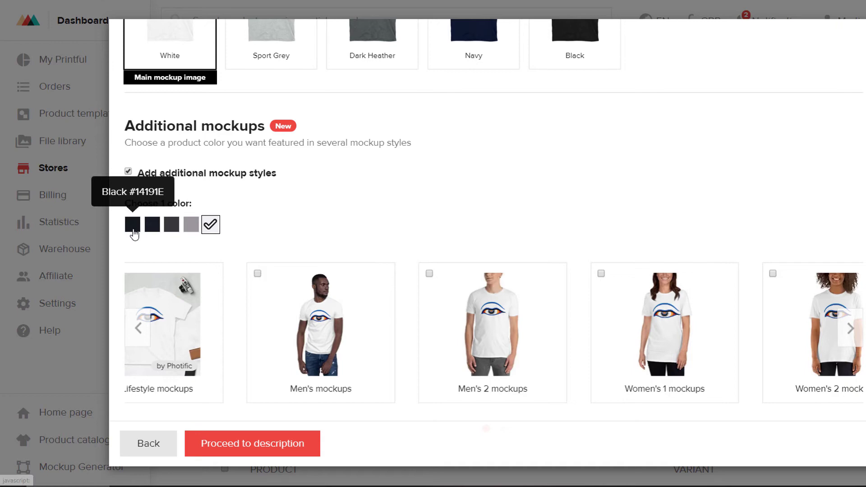
pyautogui.click(133, 225)
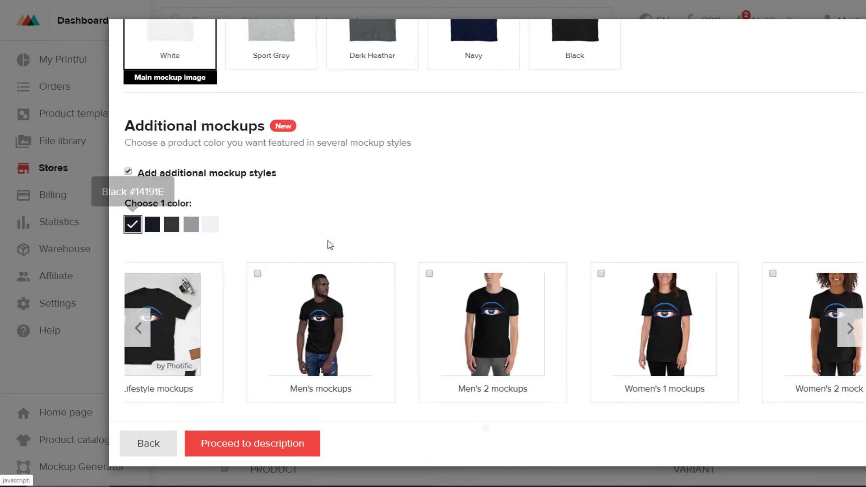
pyautogui.scroll(-1, 330, 245)
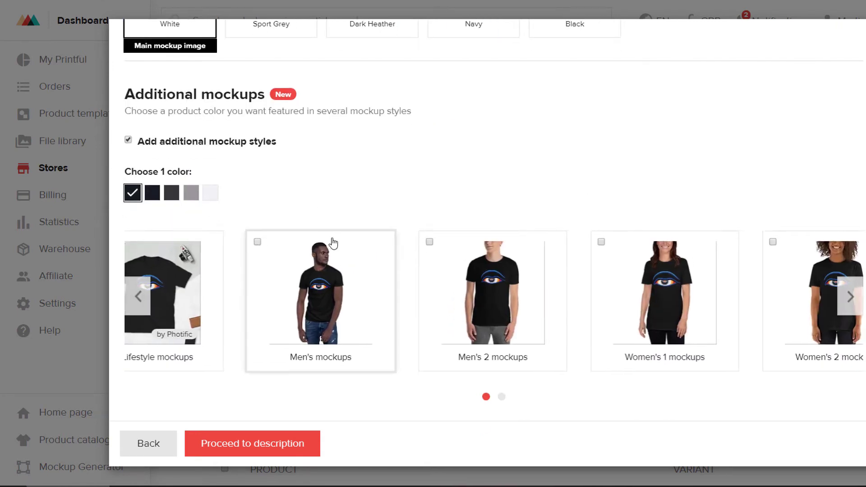
pyautogui.click(258, 243)
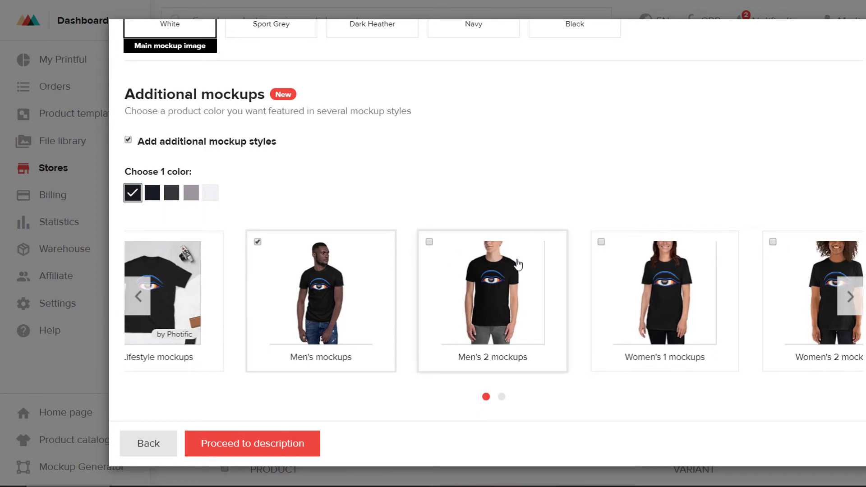
pyautogui.click(429, 244)
pyautogui.click(602, 244)
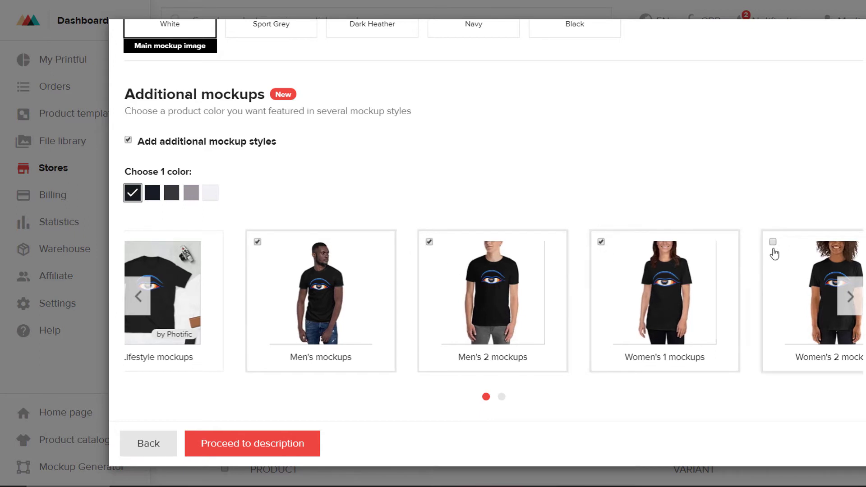
# On the description step, retitle the product 'Traditional Archery T-Shirt for Boys'
pyautogui.click(256, 446)
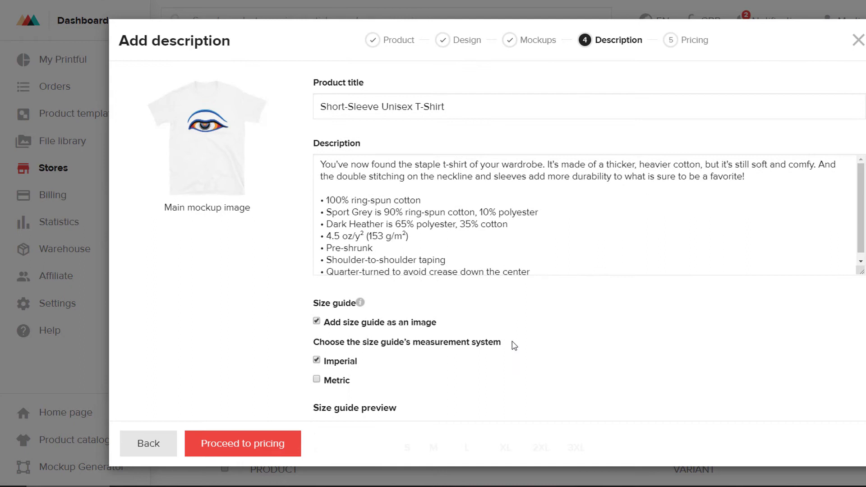
pyautogui.moveTo(538, 118); pyautogui.dragTo(248, 107)
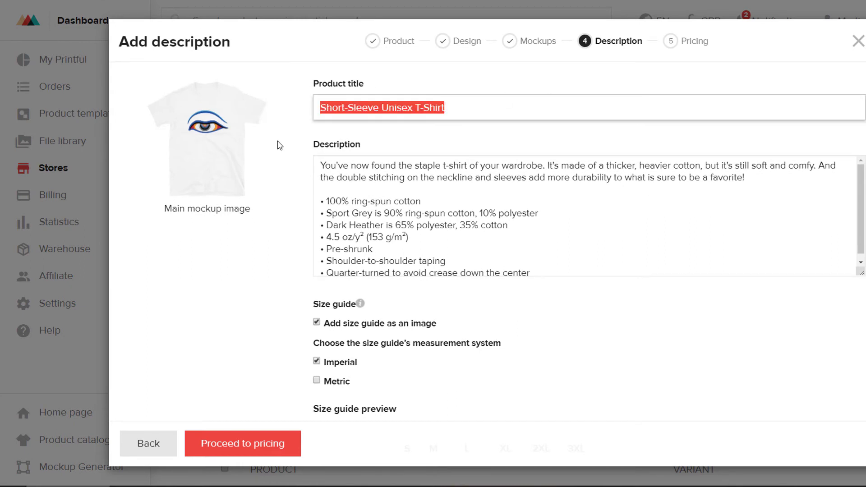
pyautogui.write('Tr')
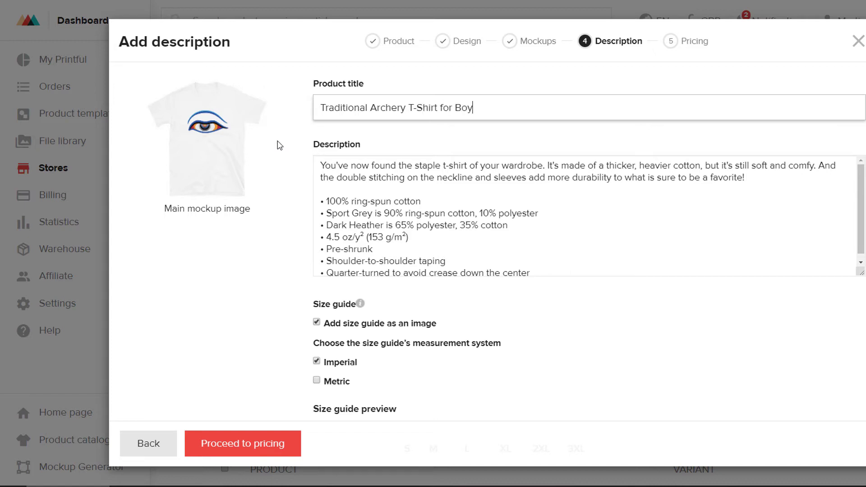
# Replace the description's first paragraph with the line ending '…who just can't stop shooting arrows!'
pyautogui.moveTo(781, 177); pyautogui.dragTo(153, 160)
pyautogui.write('T')
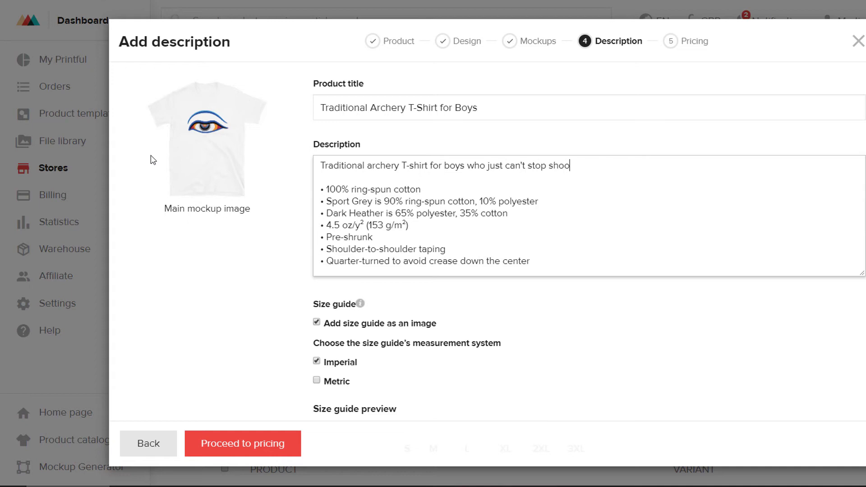
pyautogui.write('ting arrows!')
# Set the shirt's Style to Men instead of Unisex
pyautogui.scroll(-2, 369, 294)
pyautogui.moveTo(363, 207)
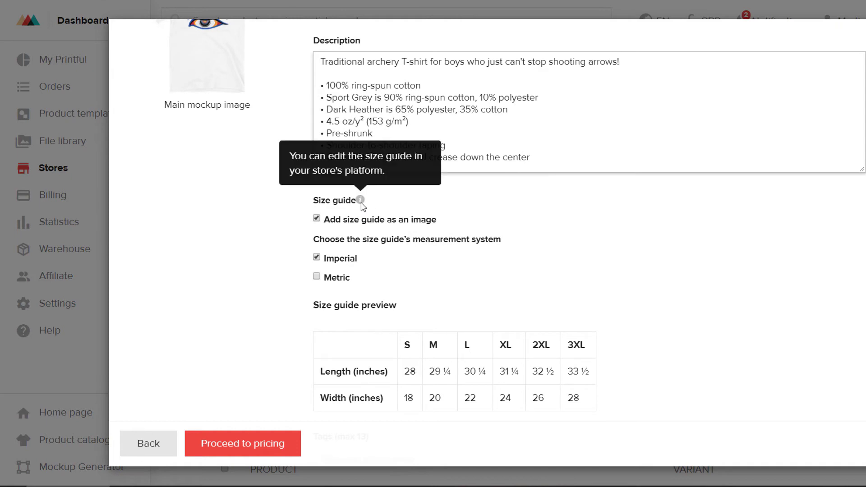
pyautogui.scroll(-2, 483, 266)
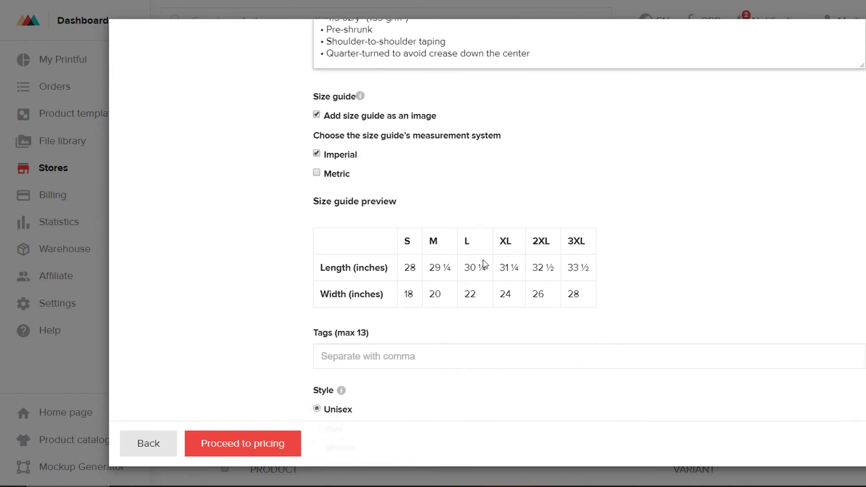
pyautogui.scroll(-2, 486, 283)
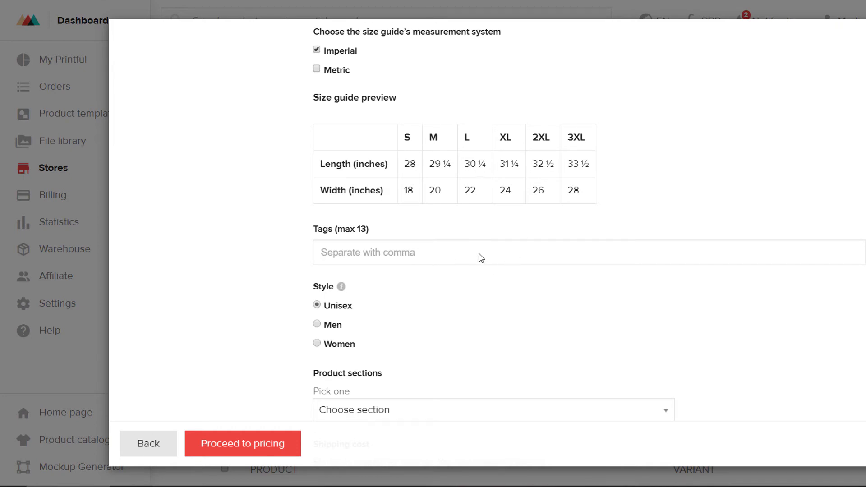
pyautogui.click(618, 329)
pyautogui.scroll(-3, 521, 286)
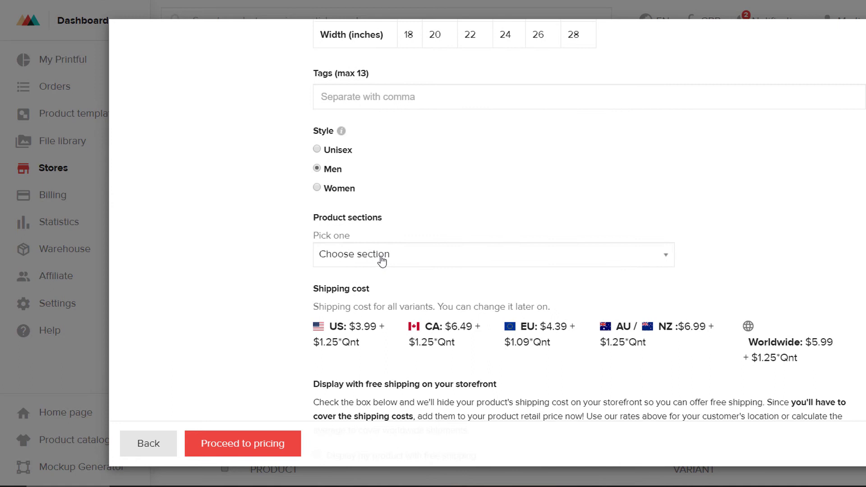
pyautogui.tripleClick(325, 235)
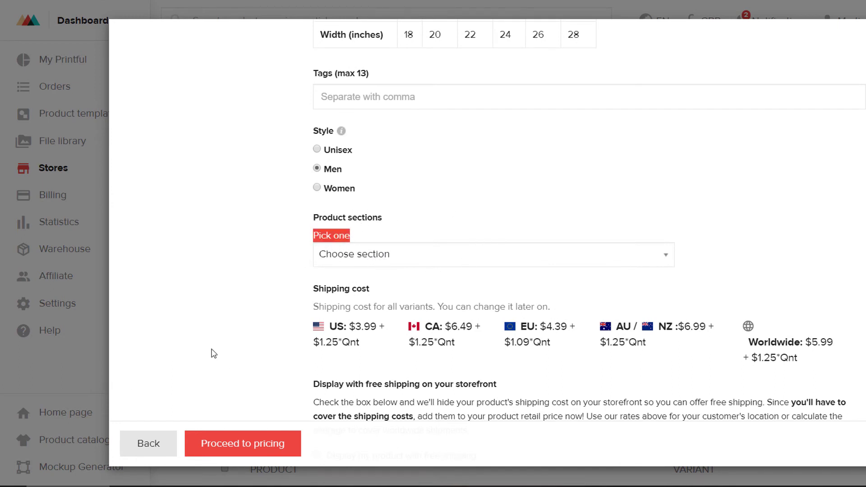
pyautogui.click(454, 213)
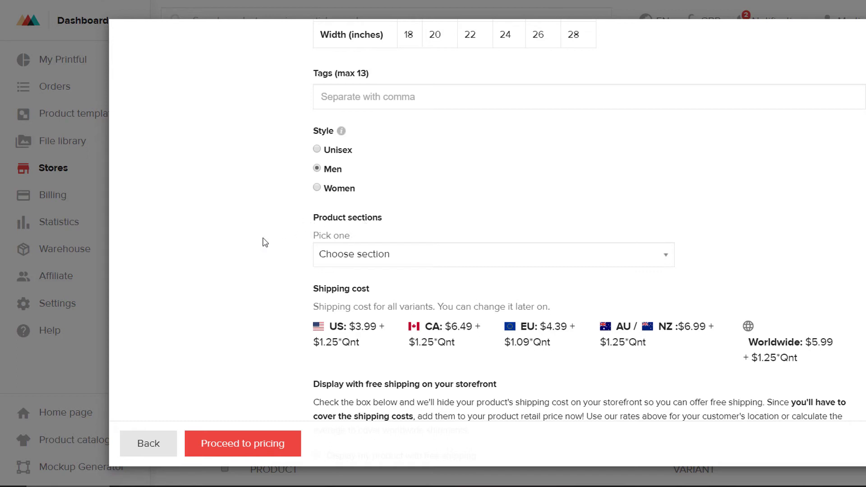
pyautogui.scroll(-2, 257, 275)
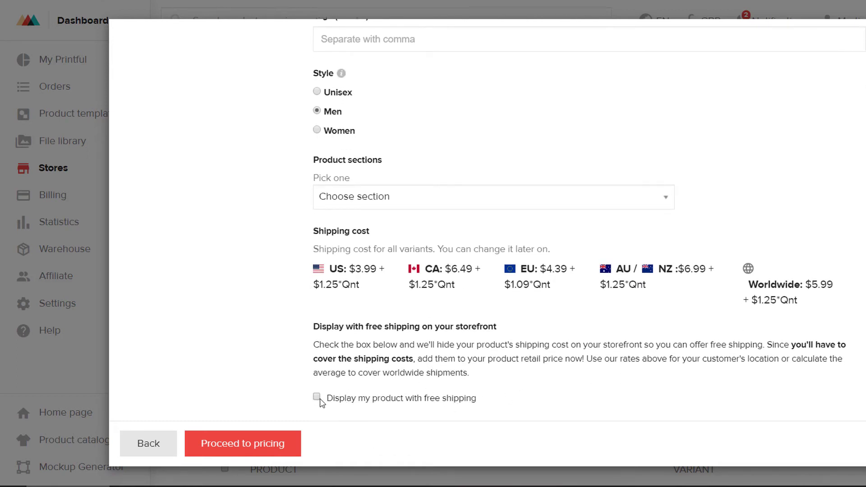
pyautogui.click(236, 446)
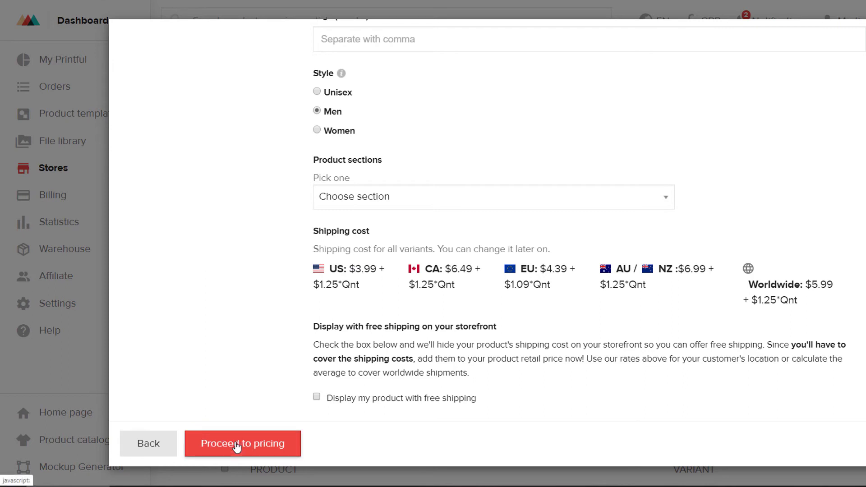
# On the pricing step, review the Printful base costs, including the 2XL and 3XL prices
pyautogui.click(236, 446)
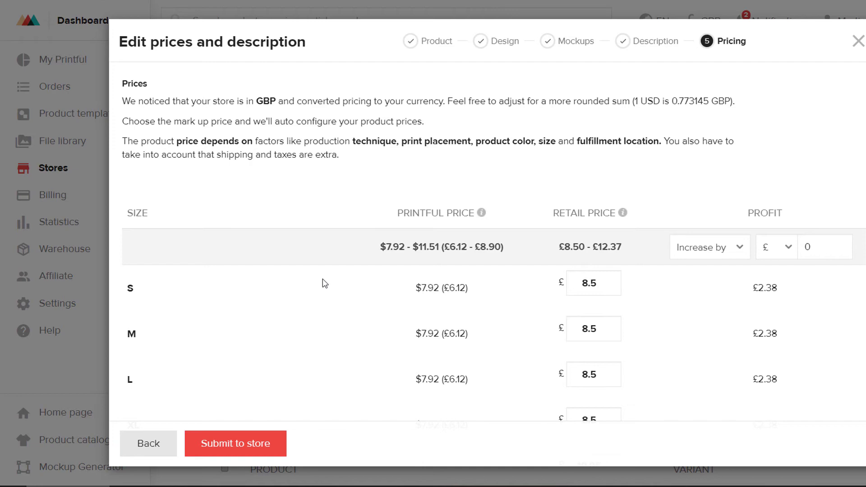
pyautogui.scroll(-2, 248, 279)
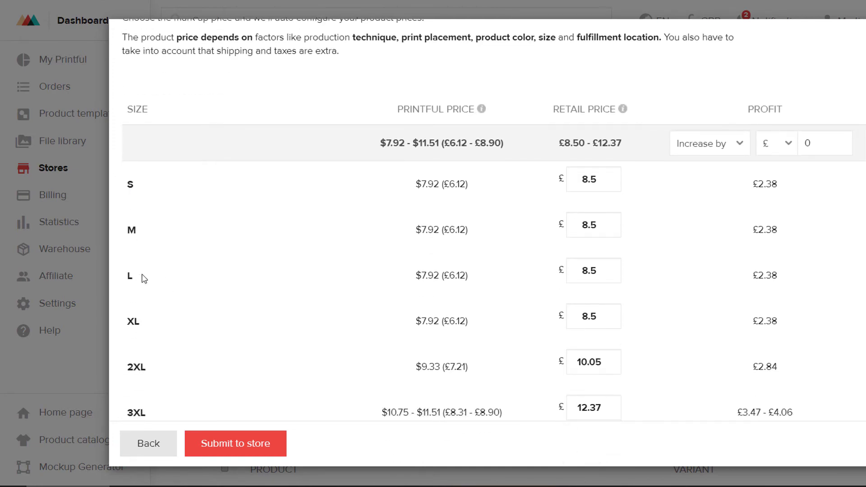
pyautogui.scroll(-1, 174, 291)
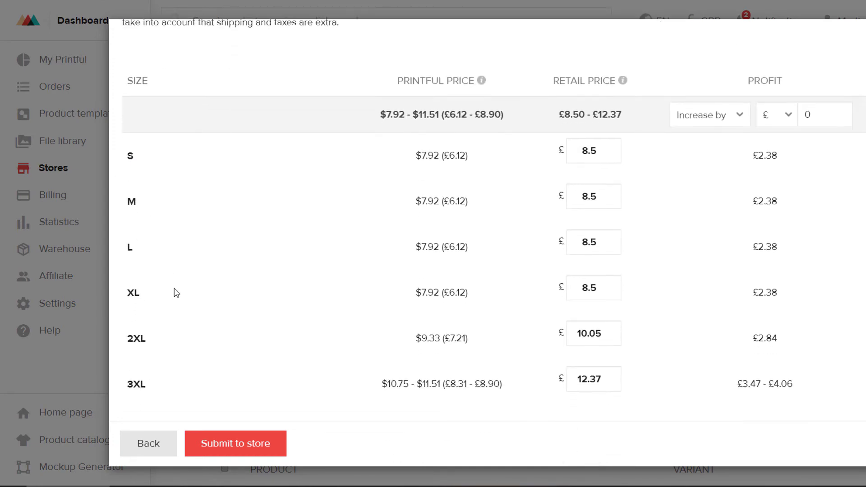
pyautogui.scroll(3, 338, 188)
pyautogui.scroll(-3, 512, 200)
pyautogui.scroll(1, 667, 234)
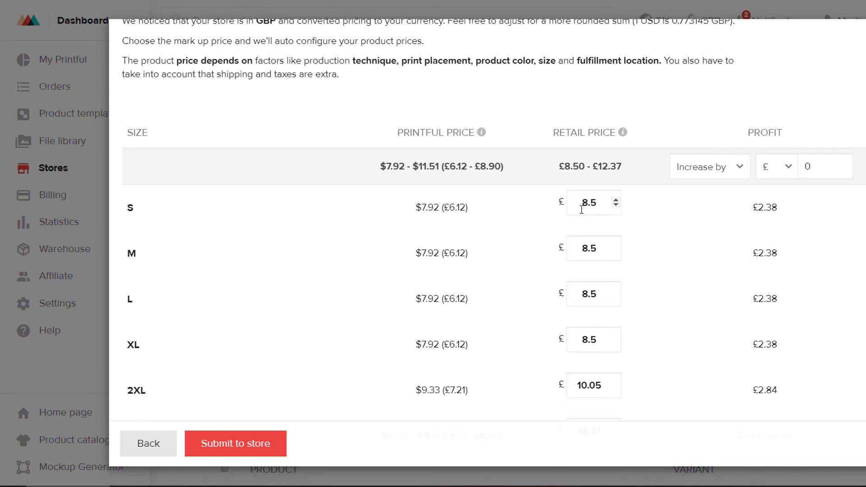
pyautogui.moveTo(399, 136); pyautogui.dragTo(475, 141)
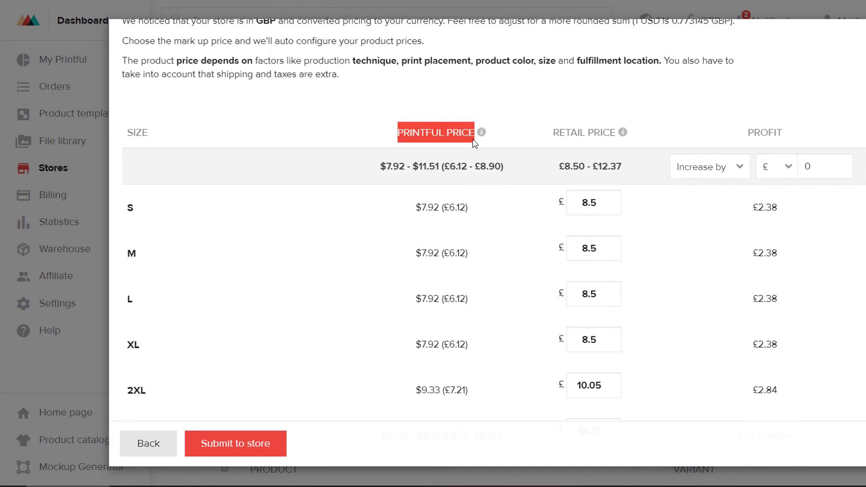
pyautogui.scroll(-1, 447, 347)
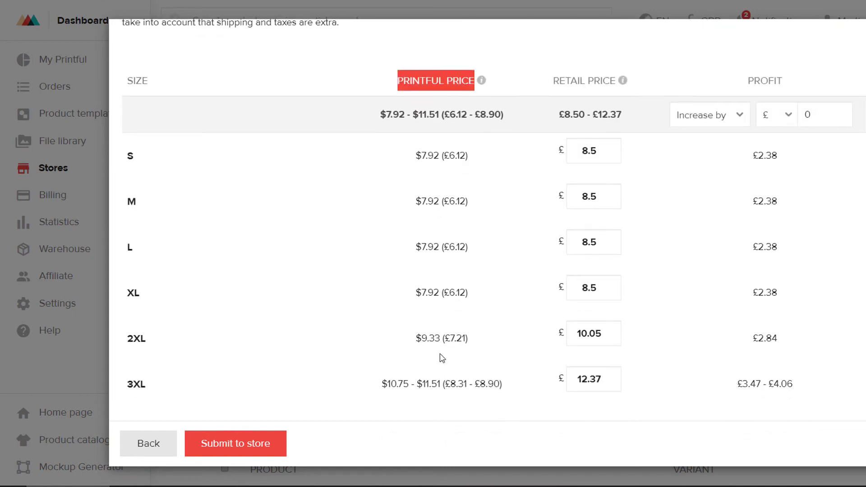
pyautogui.moveTo(427, 293); pyautogui.dragTo(436, 353)
pyautogui.click(422, 366)
pyautogui.moveTo(406, 389); pyautogui.dragTo(426, 386)
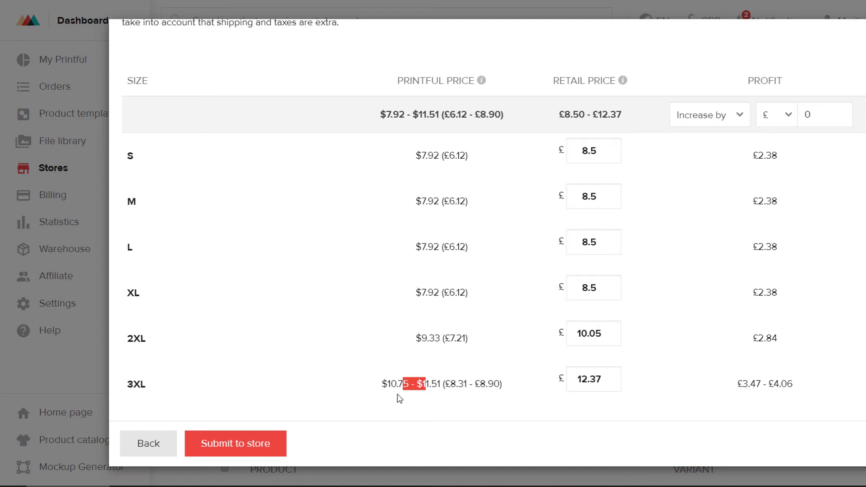
pyautogui.click(491, 307)
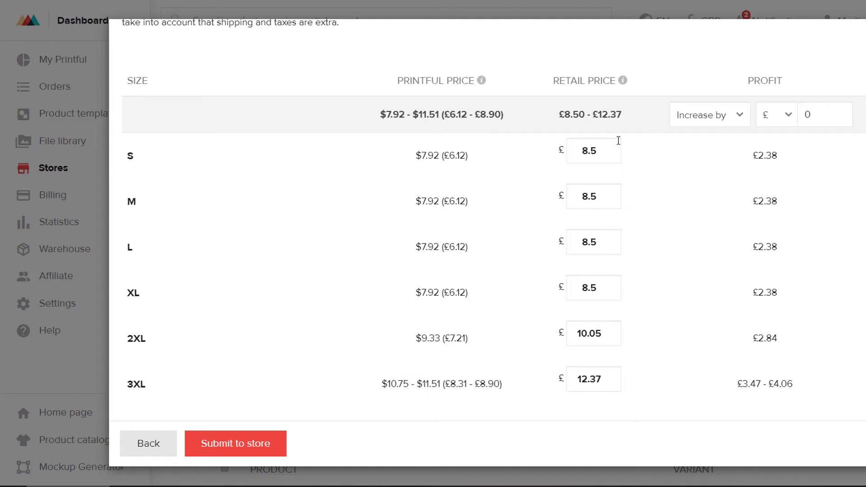
# Set the S, M, L and XL retail prices to £15
pyautogui.moveTo(577, 151); pyautogui.dragTo(623, 160)
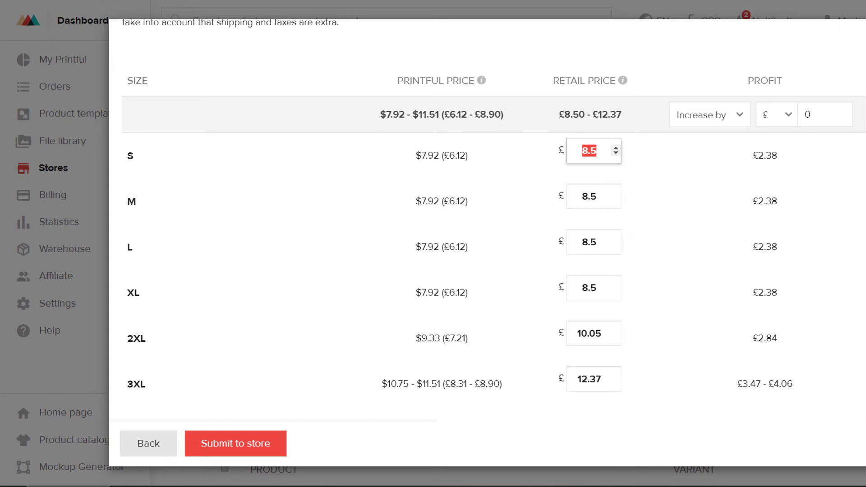
pyautogui.write('15')
pyautogui.hotkey('ctrl', 'a')
pyautogui.hotkey('ctrl', 'c')
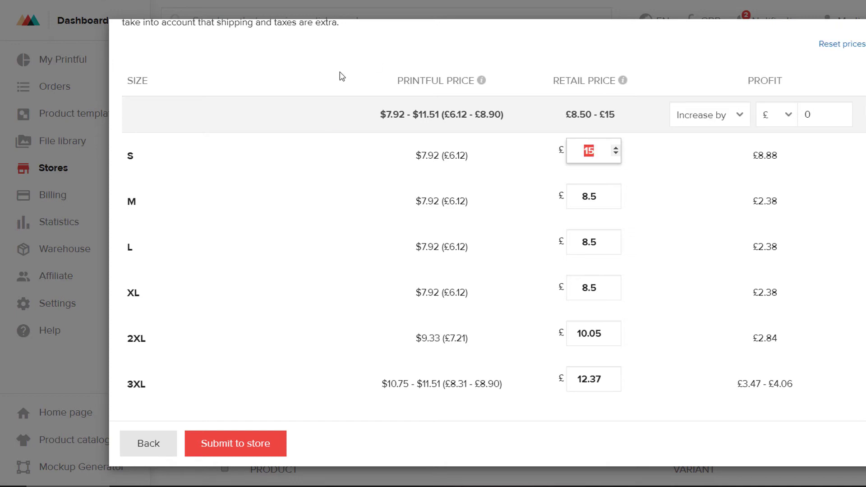
pyautogui.moveTo(581, 194); pyautogui.dragTo(634, 206)
pyautogui.hotkey('ctrl', 'v')
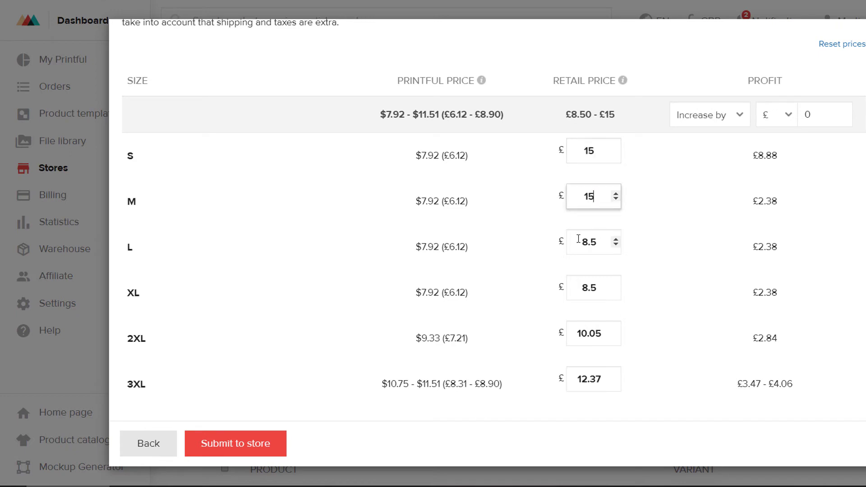
pyautogui.moveTo(579, 239); pyautogui.dragTo(604, 246)
pyautogui.hotkey('ctrl', 'v')
pyautogui.moveTo(578, 285); pyautogui.dragTo(607, 298)
pyautogui.hotkey('ctrl', 'v')
# Set the 2XL retail price to £16 and 3XL to £17, then review the profits
pyautogui.moveTo(576, 334); pyautogui.dragTo(642, 338)
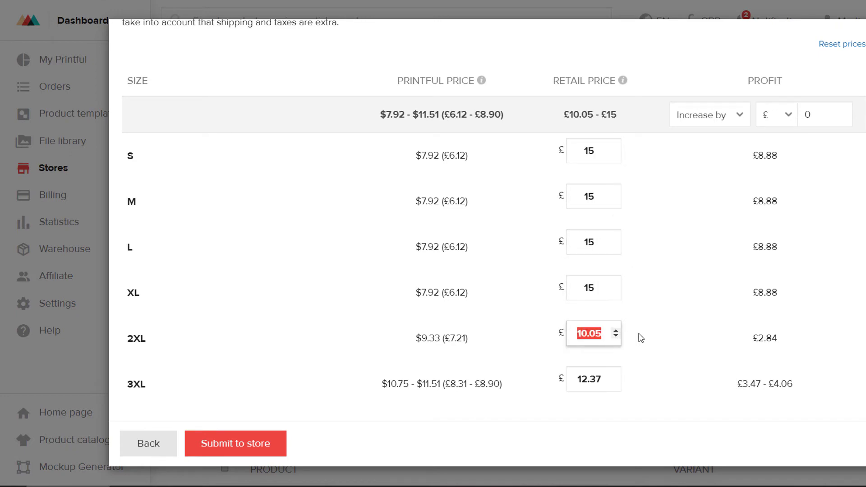
pyautogui.write('16')
pyautogui.moveTo(578, 379); pyautogui.dragTo(691, 389)
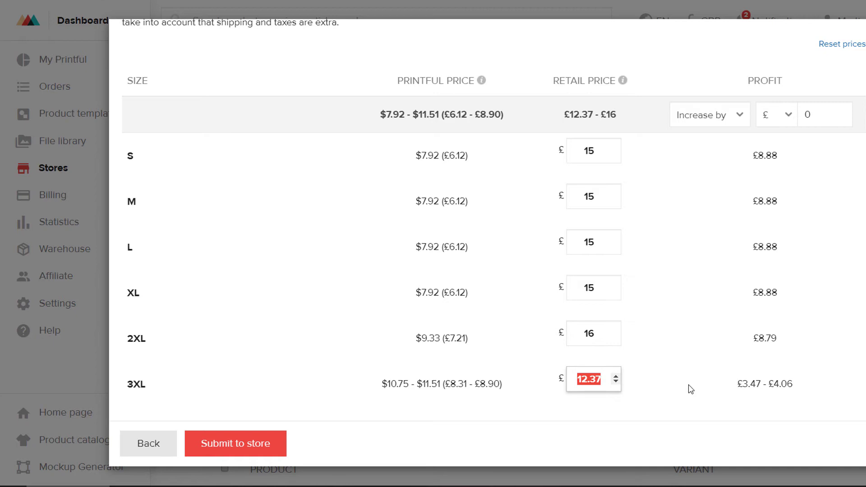
pyautogui.write('7')
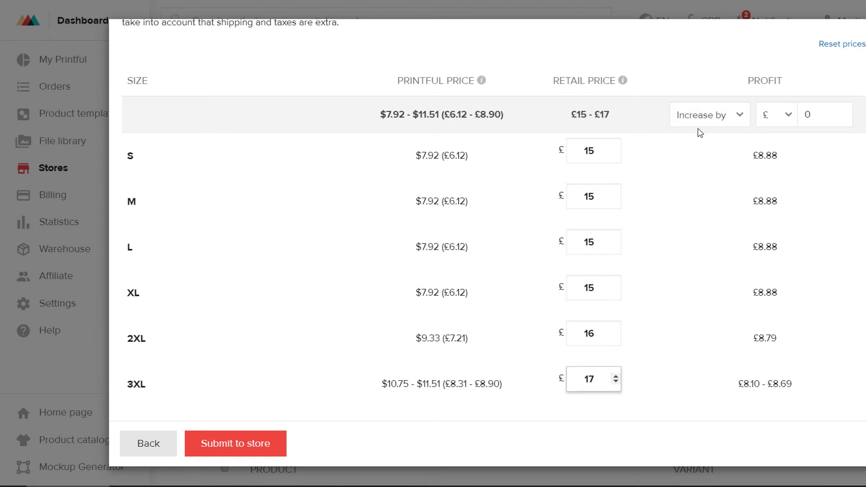
pyautogui.click(733, 219)
pyautogui.moveTo(760, 156); pyautogui.dragTo(773, 156)
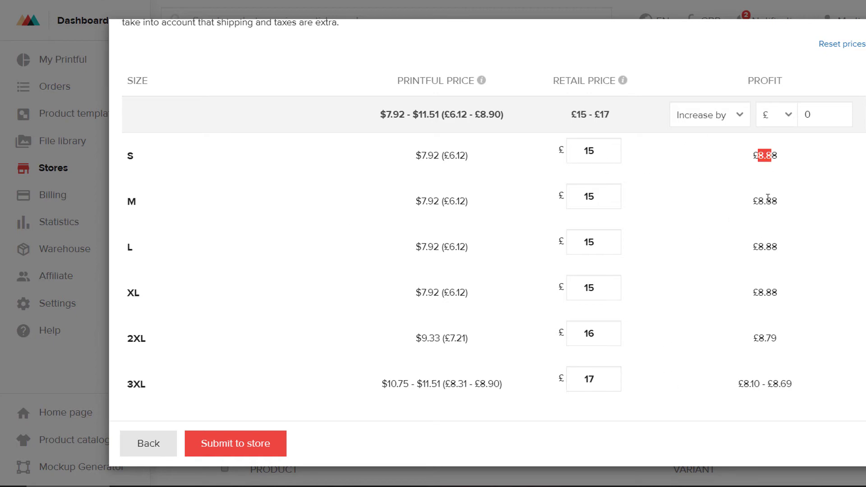
pyautogui.moveTo(759, 202); pyautogui.dragTo(773, 201)
pyautogui.moveTo(764, 247); pyautogui.dragTo(777, 247)
# Switch the bulk price adjustment to Increase by % and apply 70% to all sizes
pyautogui.click(714, 125)
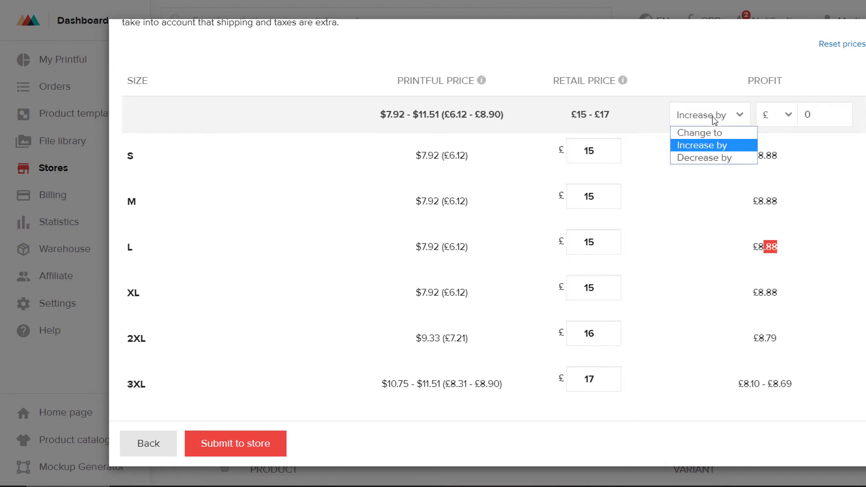
pyautogui.click(710, 146)
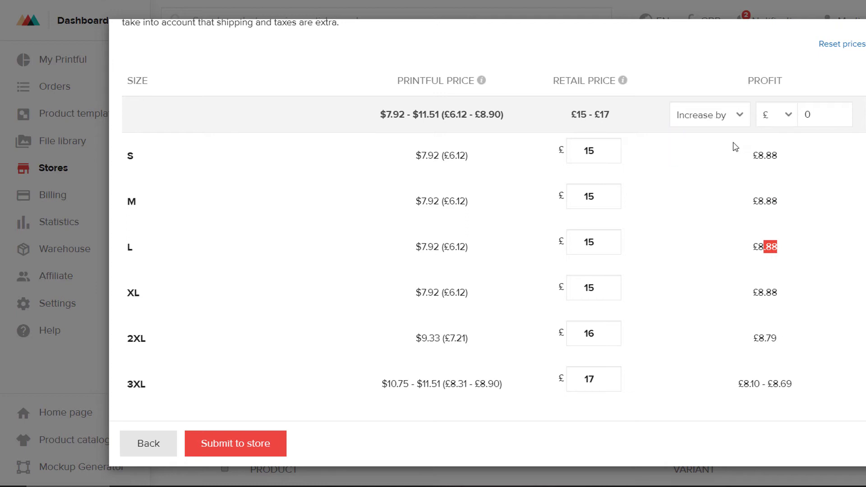
pyautogui.click(783, 120)
pyautogui.click(772, 145)
pyautogui.doubleClick(837, 118)
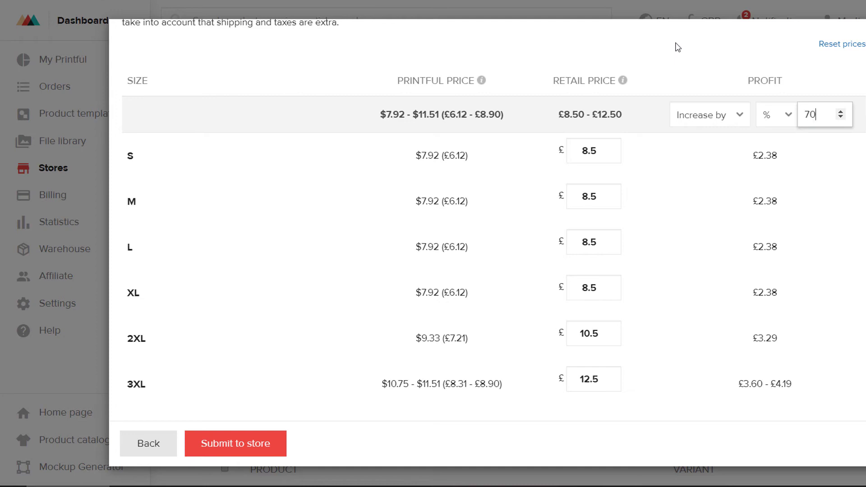
pyautogui.click(688, 303)
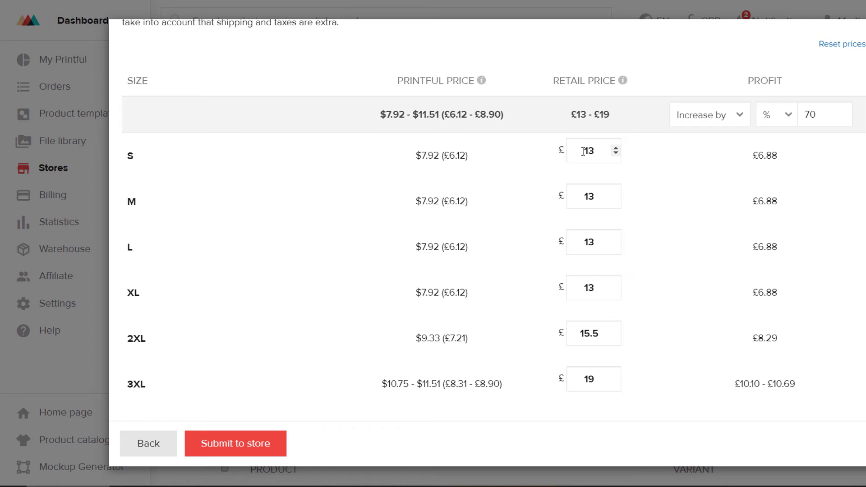
# Change the increase to 100% so prices run £15–£21.50, and submit to the store
pyautogui.doubleClick(817, 117)
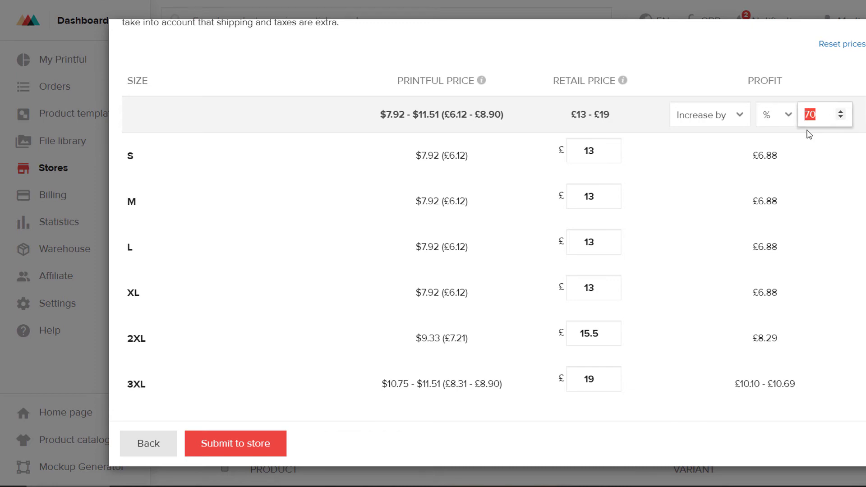
pyautogui.write('100')
pyautogui.click(744, 219)
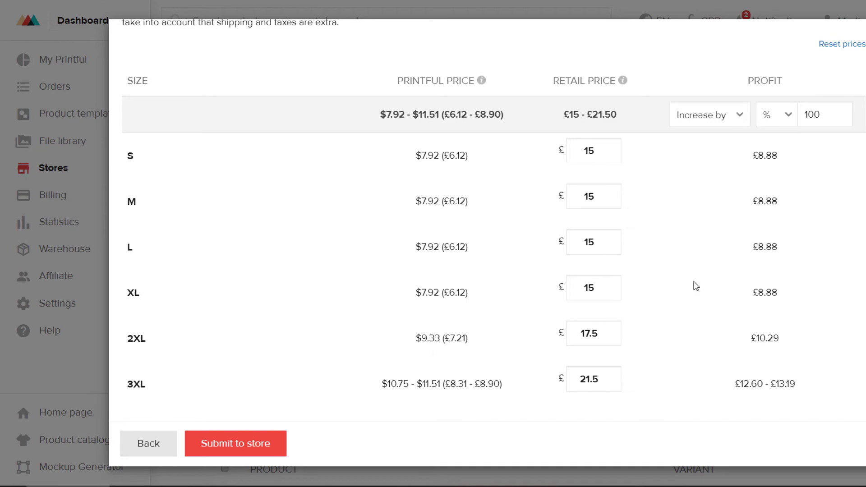
pyautogui.click(215, 448)
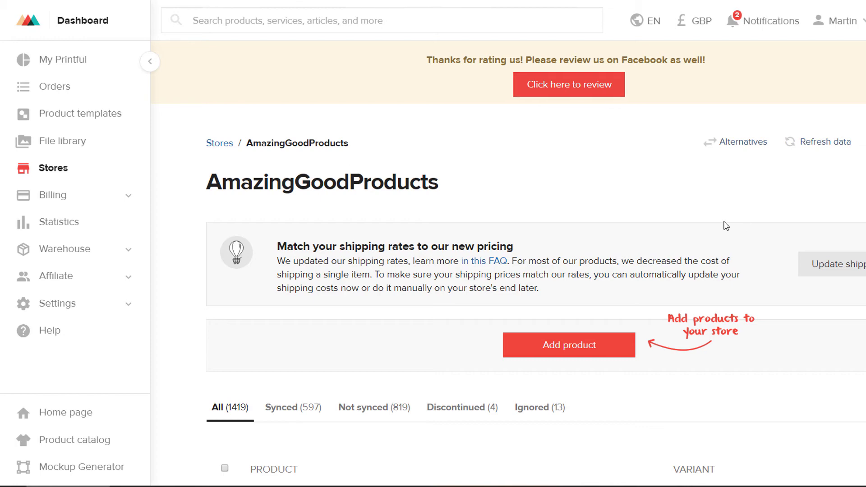
pyautogui.scroll(-1, 591, 237)
pyautogui.scroll(-2, 551, 266)
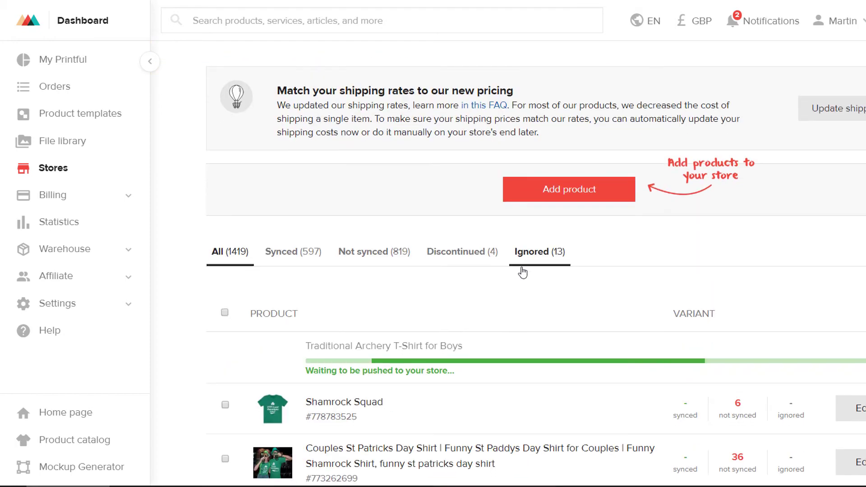
pyautogui.scroll(3, 533, 226)
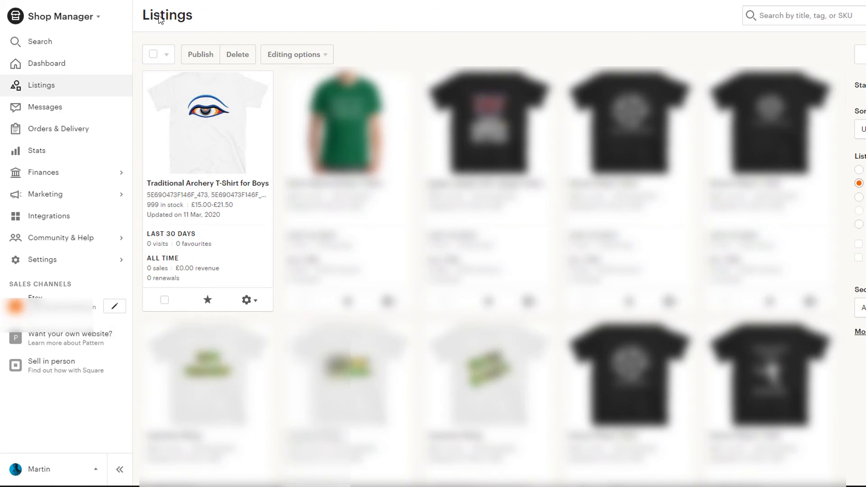
# Select the eye-design archery T-shirt draft listing in Etsy and open it for editing
pyautogui.moveTo(147, 15); pyautogui.dragTo(203, 17)
pyautogui.click(246, 17)
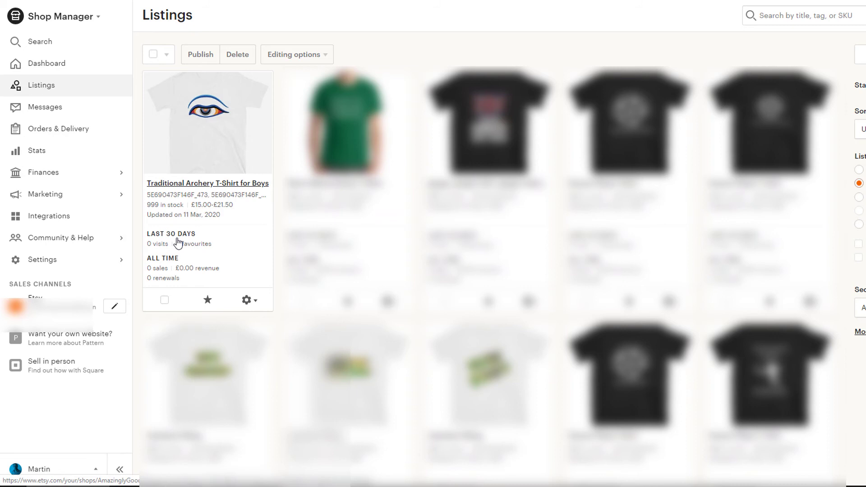
pyautogui.click(165, 302)
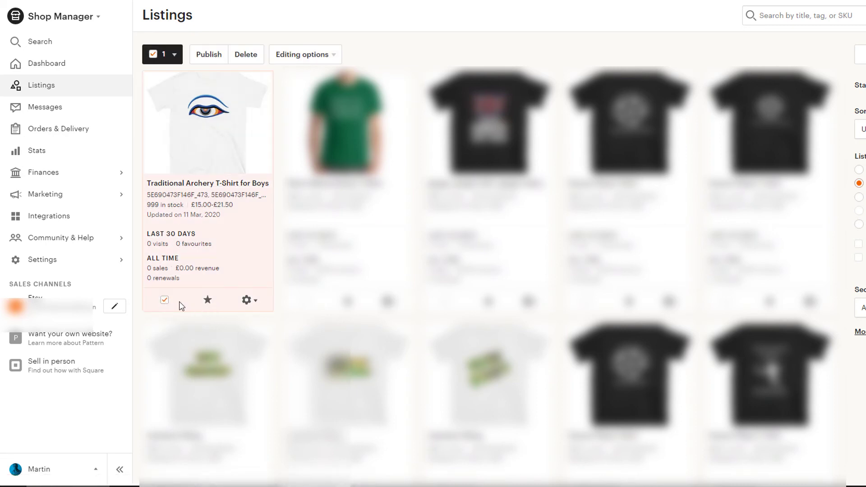
pyautogui.click(201, 142)
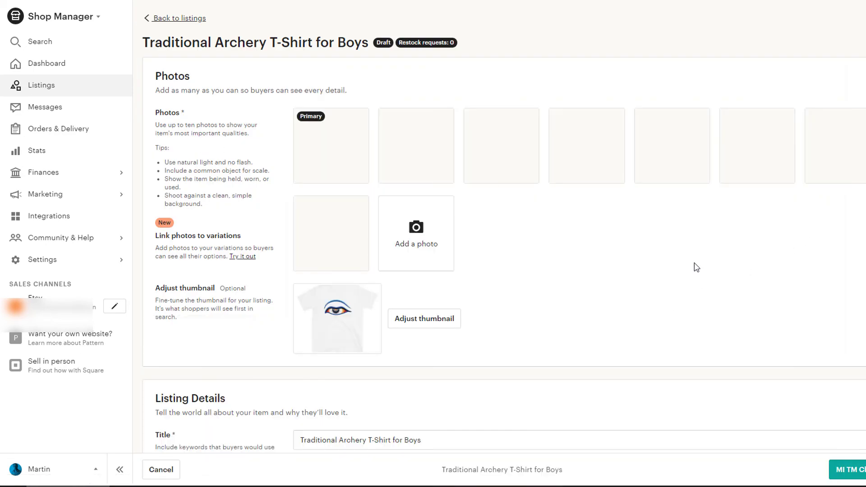
# Drag the photo of the man in the black eye shirt into the Primary photo slot
pyautogui.moveTo(476, 155)
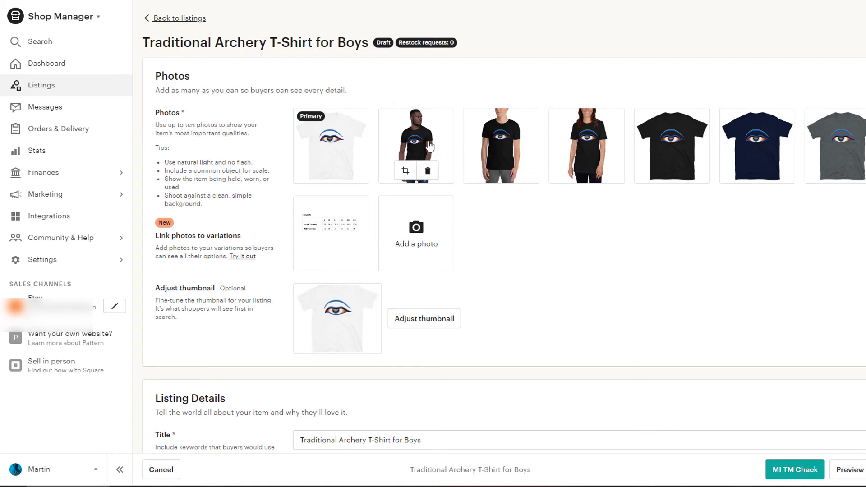
pyautogui.moveTo(406, 151); pyautogui.dragTo(338, 144)
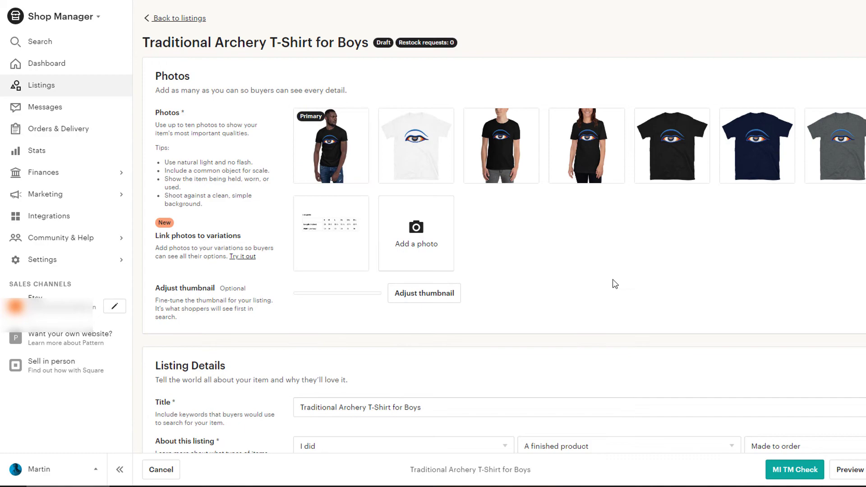
pyautogui.scroll(-1, 615, 284)
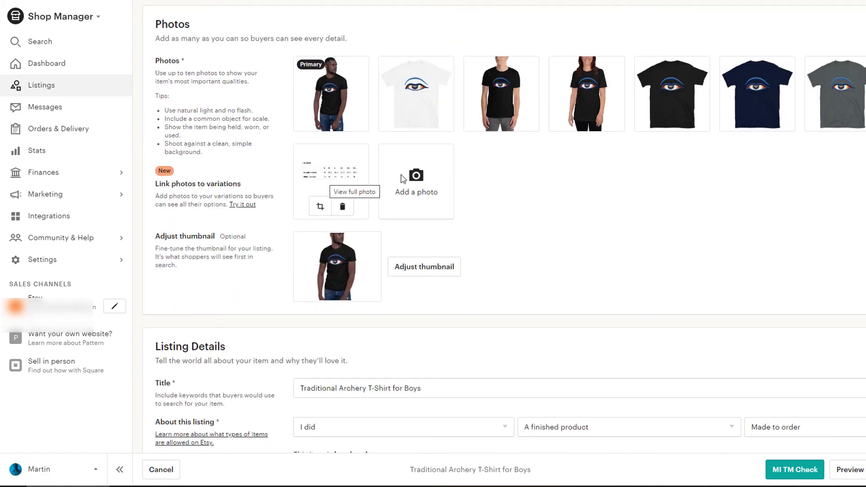
pyautogui.scroll(-2, 490, 375)
pyautogui.moveTo(491, 286); pyautogui.dragTo(300, 285)
# Review the listing's description and tags fields
pyautogui.scroll(-5, 695, 209)
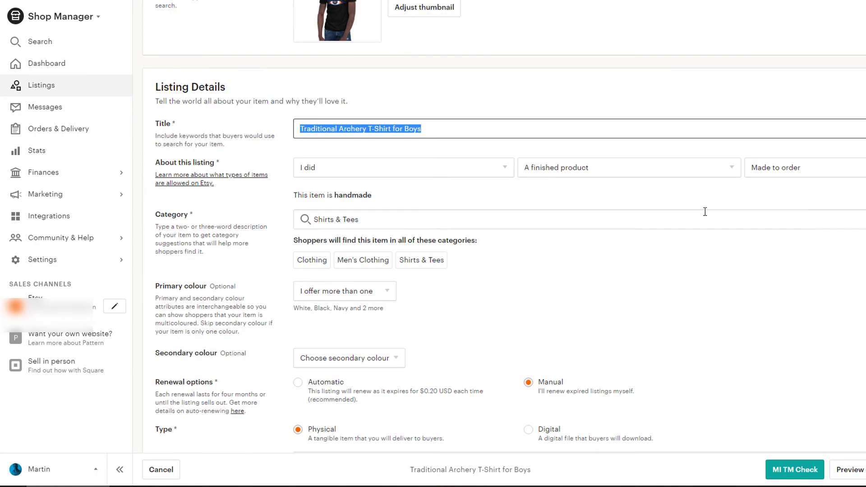
pyautogui.scroll(-2, 641, 261)
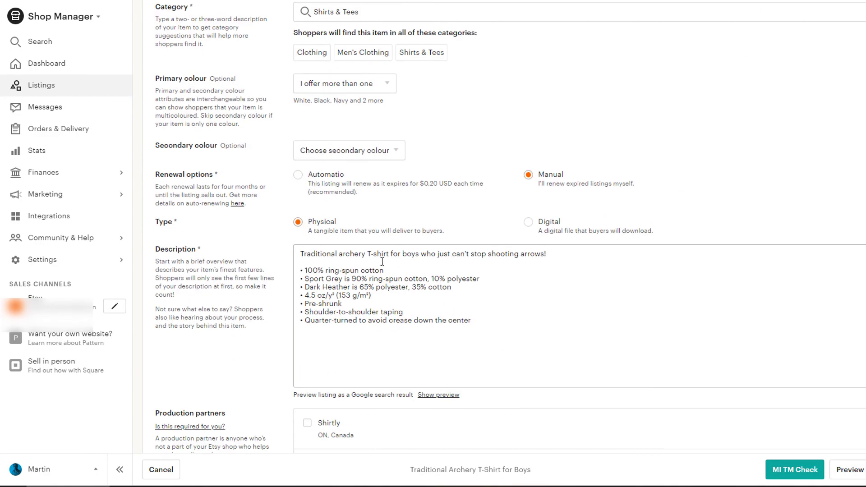
pyautogui.tripleClick(307, 254)
pyautogui.scroll(-9, 276, 248)
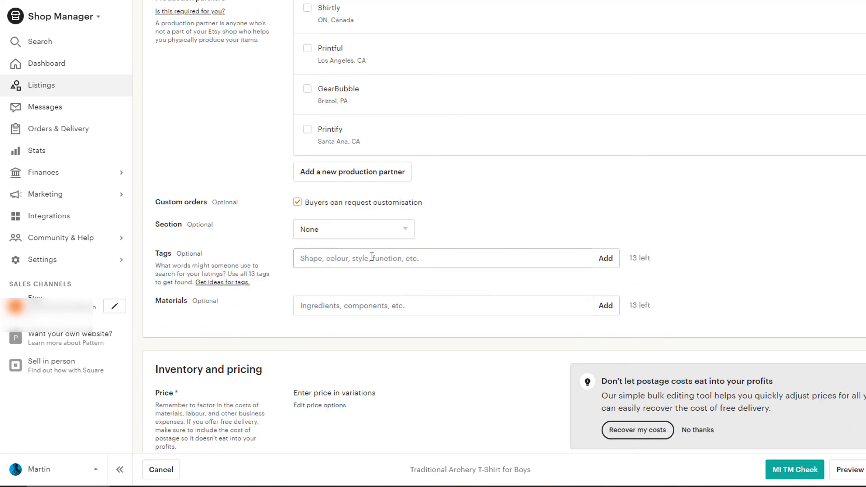
pyautogui.click(372, 258)
pyautogui.scroll(12, 551, 261)
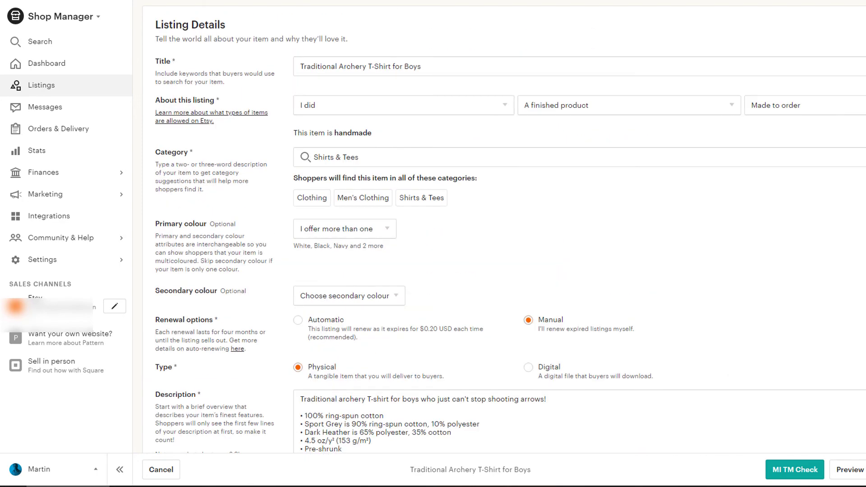
pyautogui.scroll(8, 522, 19)
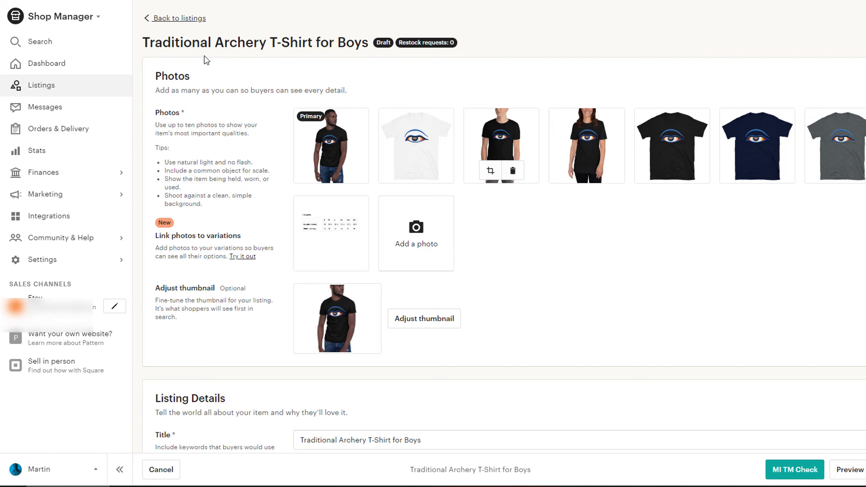
pyautogui.moveTo(233, 235); pyautogui.dragTo(346, 92)
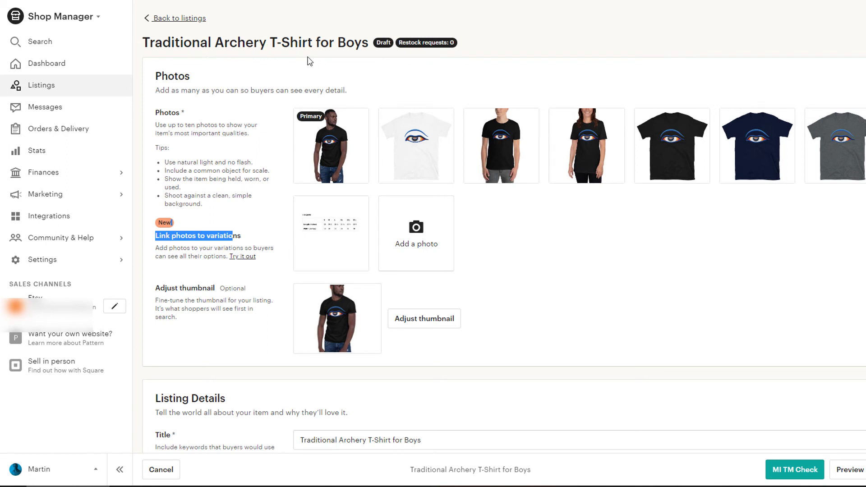
pyautogui.click(256, 91)
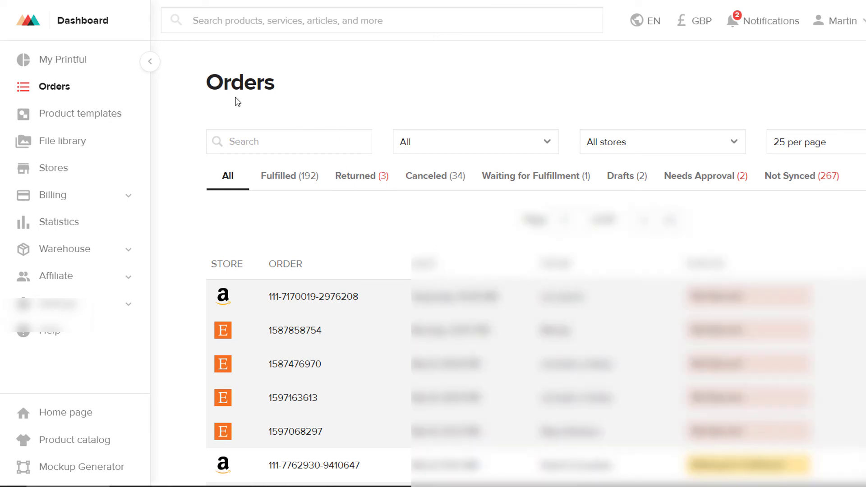
# Scroll Printful's orders table to review each order's store, number, date and sync status
pyautogui.moveTo(210, 81); pyautogui.dragTo(278, 95)
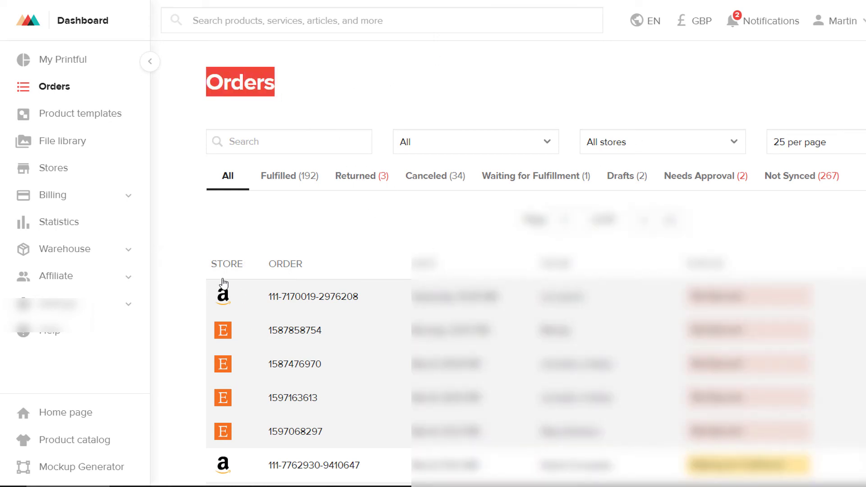
pyautogui.scroll(-1, 298, 217)
pyautogui.scroll(-2, 280, 221)
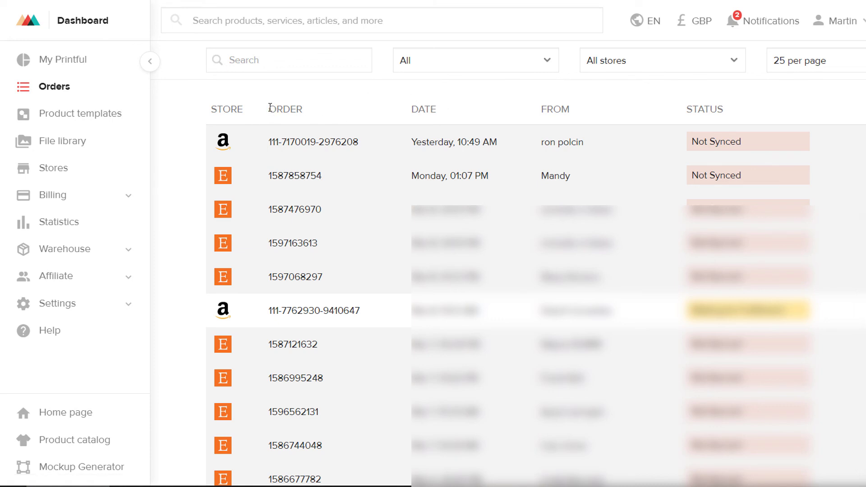
pyautogui.moveTo(270, 107); pyautogui.dragTo(291, 109)
pyautogui.click(348, 111)
pyautogui.moveTo(687, 109); pyautogui.dragTo(766, 107)
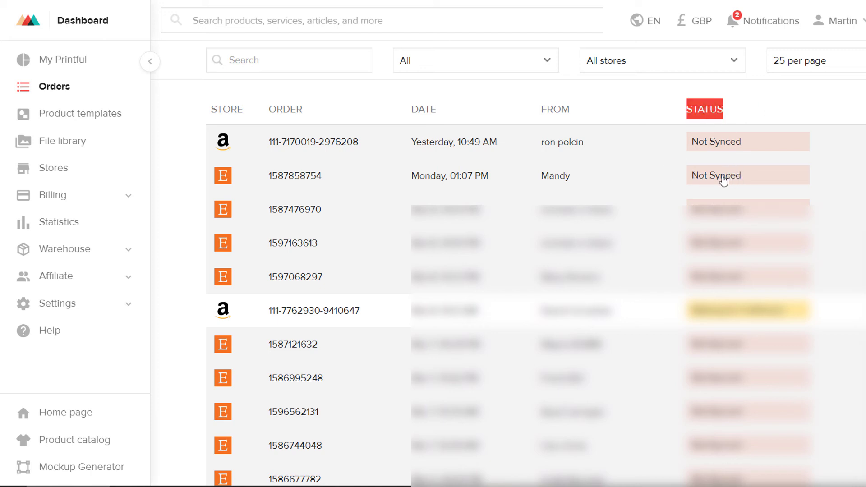
pyautogui.click(706, 112)
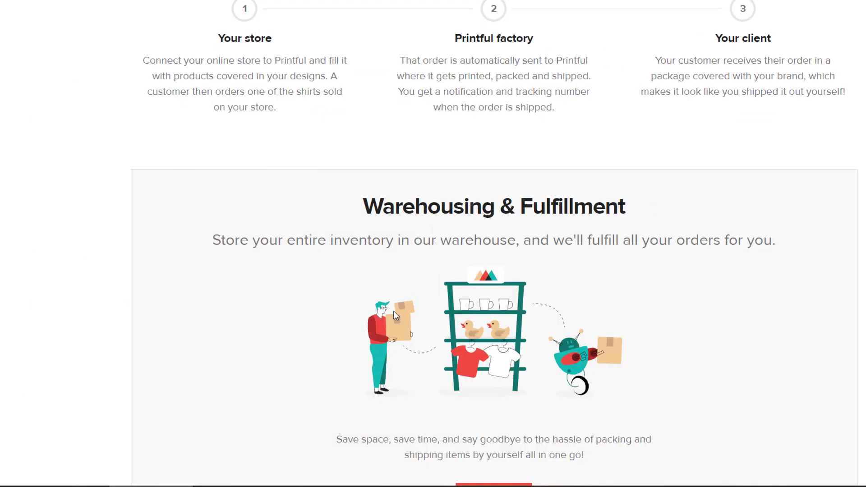
pyautogui.scroll(20, 843, 330)
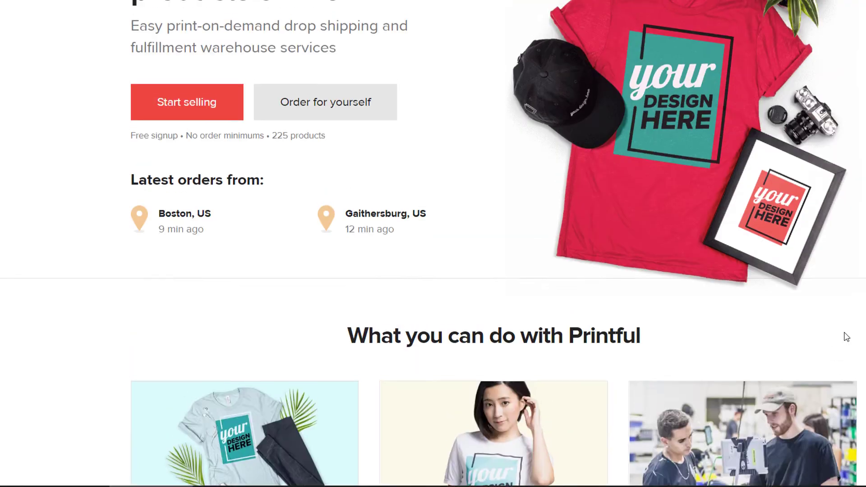
pyautogui.scroll(5, 846, 337)
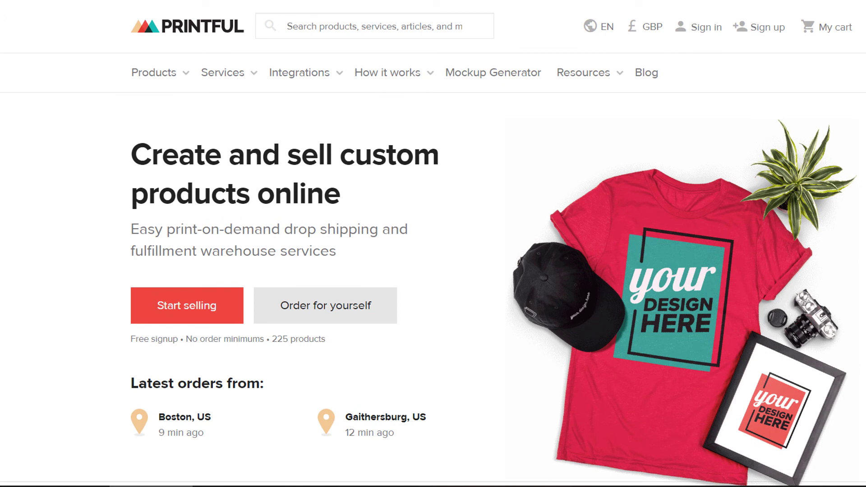